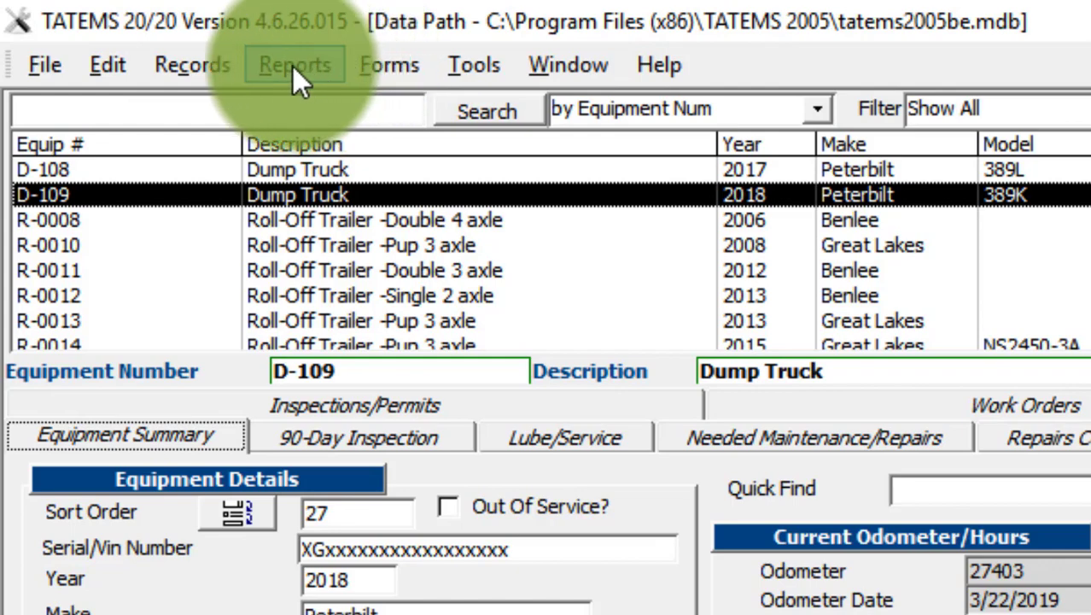
Step: Open the all-equipment Repair Codes / Cost Per Mile/Km / Hour Report
{"action": "left_click", "coordinate": [292, 66]}
{"action": "mouse_move", "coordinate": [269, 111]}
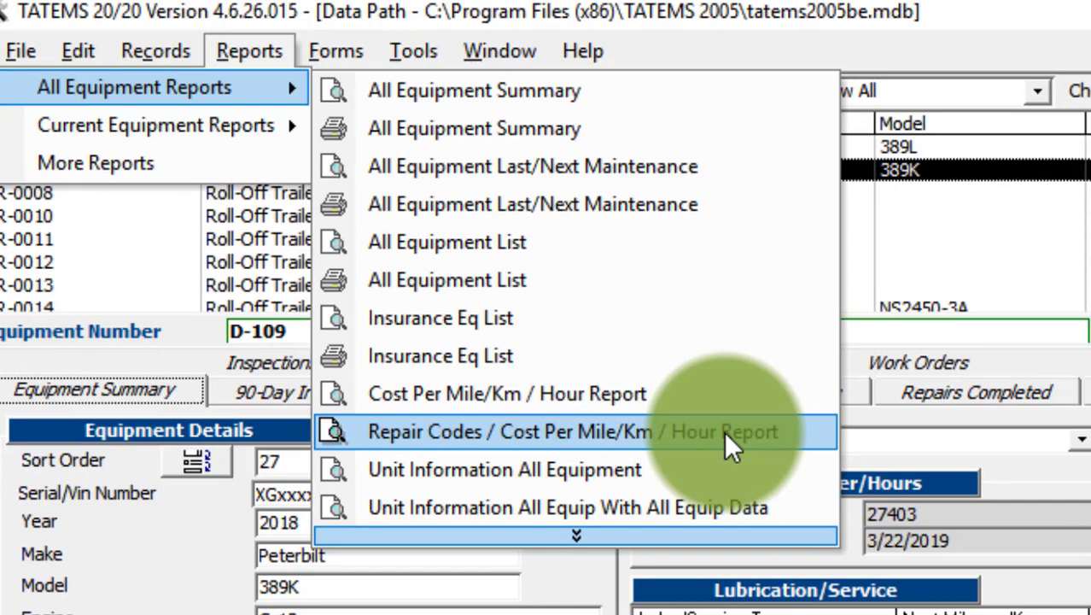
{"action": "left_click", "coordinate": [724, 431]}
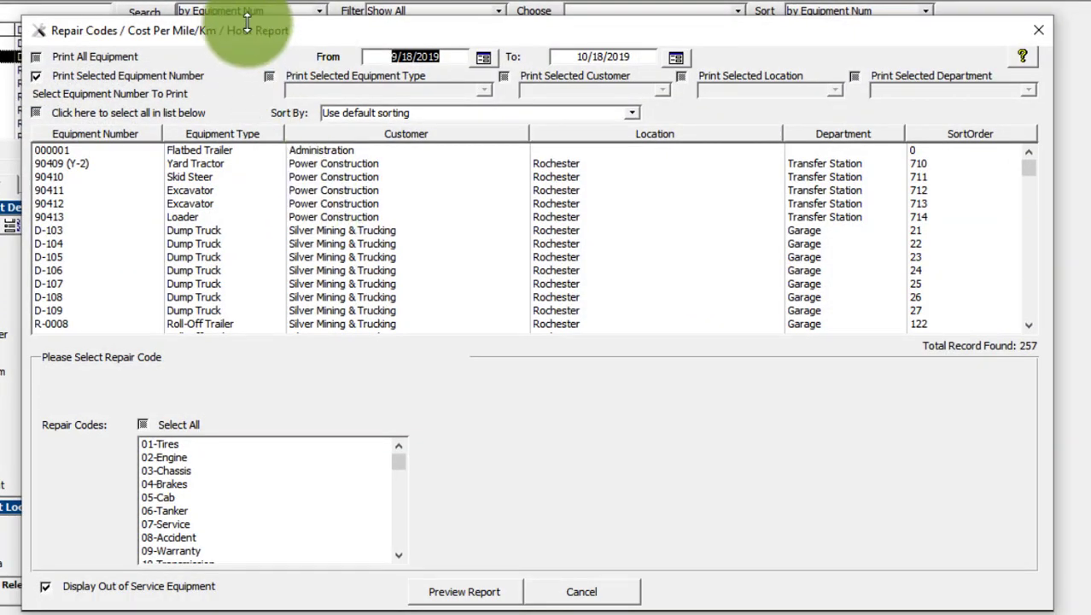
Step: Set the report's date range from 1/1/2019 to 3/30/2019
{"action": "left_click", "coordinate": [485, 58]}
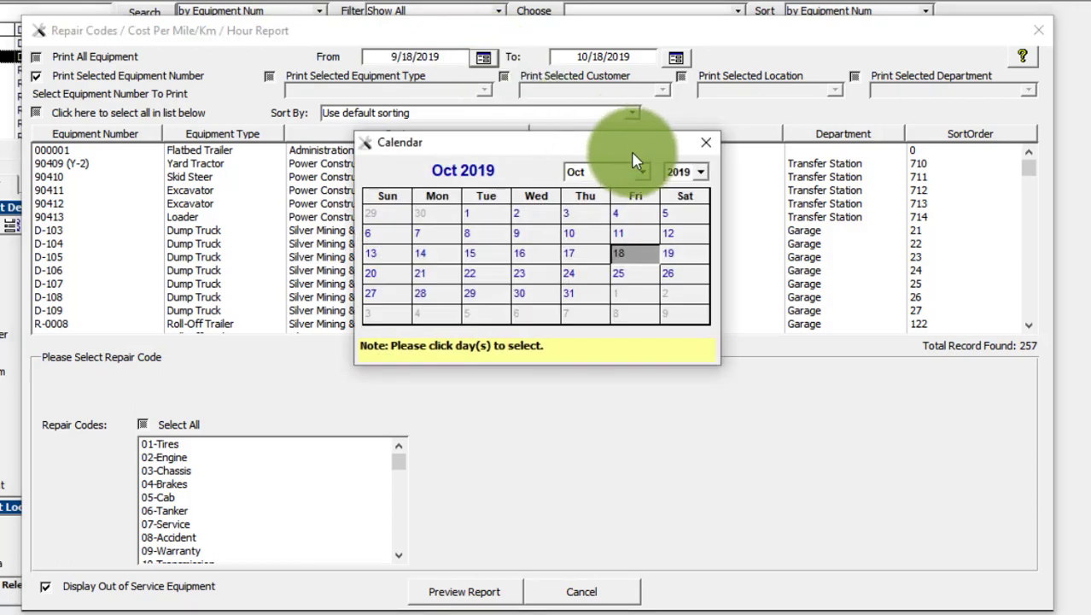
{"action": "left_click", "coordinate": [643, 174]}
{"action": "left_click", "coordinate": [582, 187]}
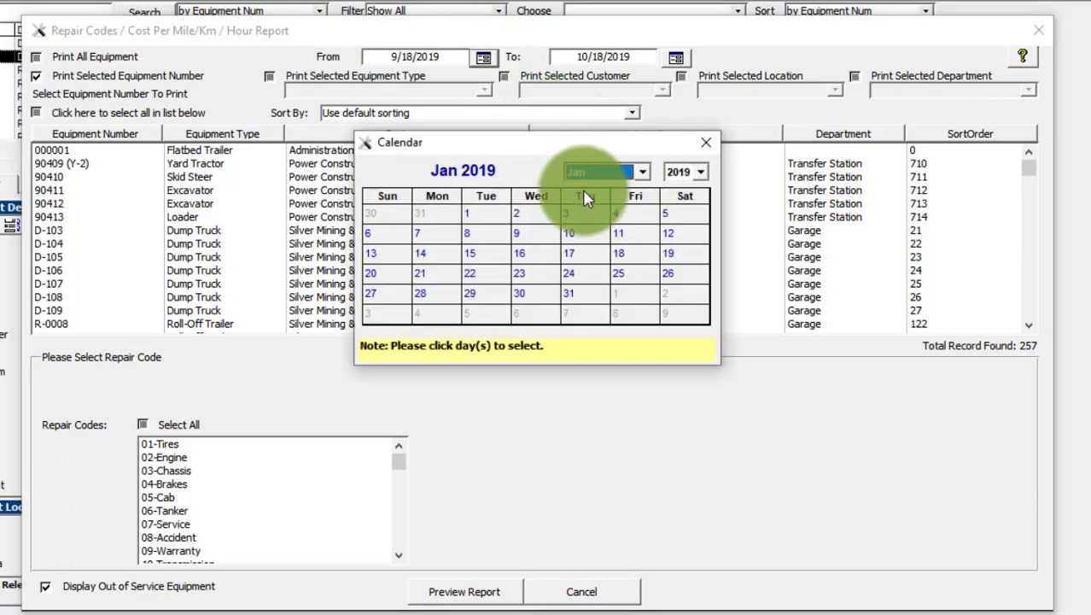
{"action": "left_click", "coordinate": [476, 216]}
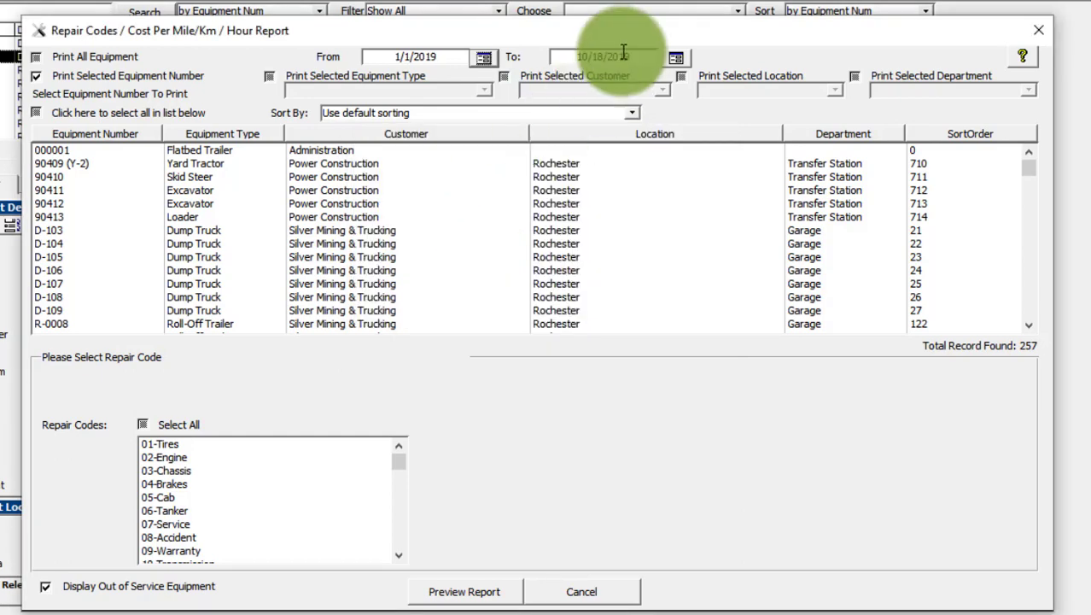
{"action": "left_click", "coordinate": [676, 56]}
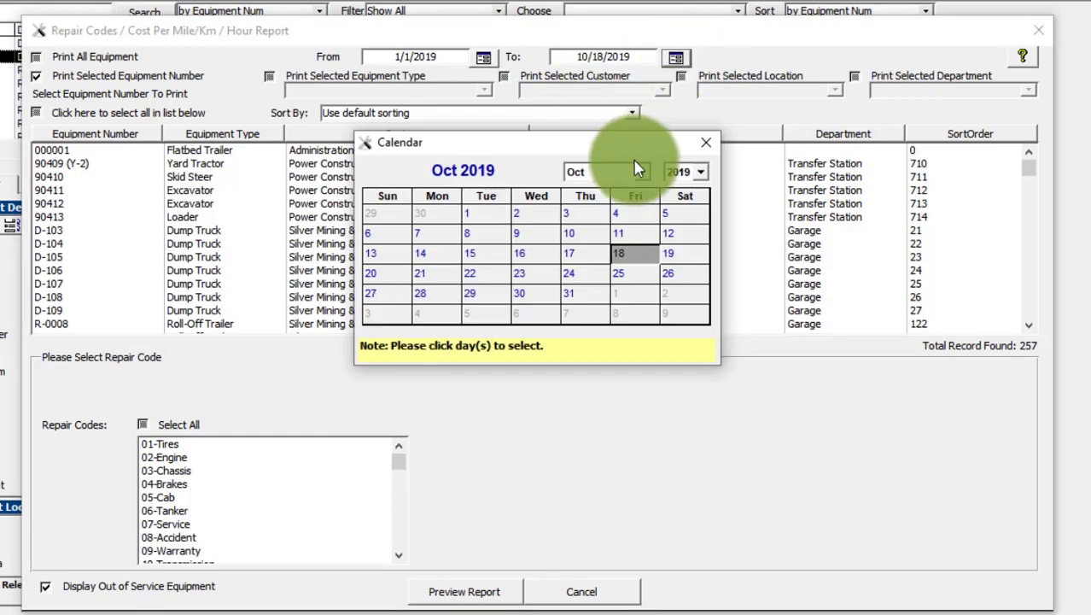
{"action": "left_click", "coordinate": [645, 175]}
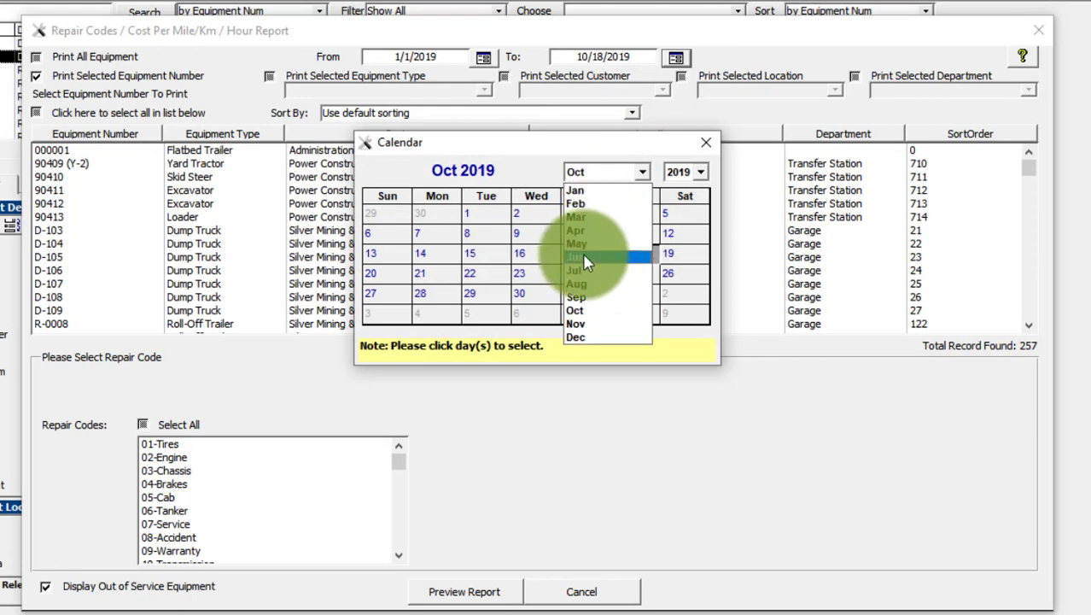
{"action": "left_click", "coordinate": [584, 216]}
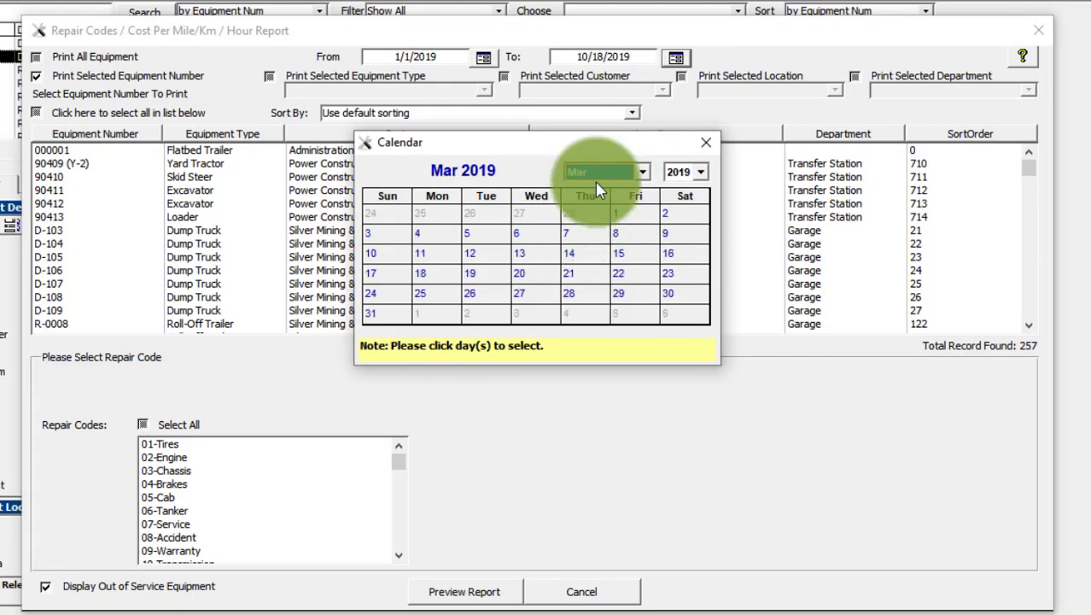
{"action": "left_click", "coordinate": [686, 289]}
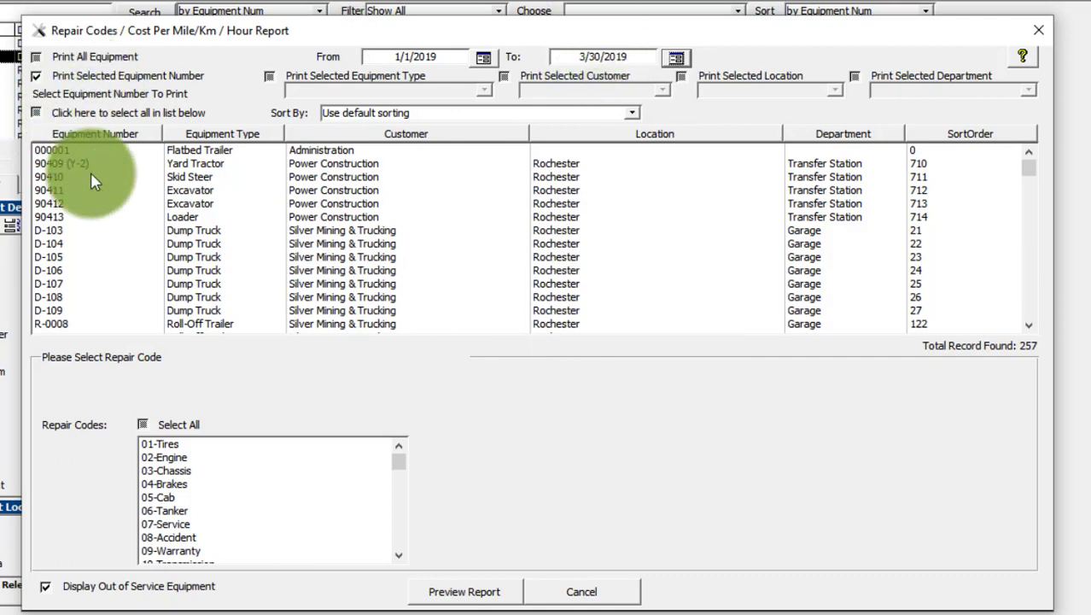
Step: Select dump trucks D-104, D-107 and D-109 in the report's equipment list
{"action": "left_click", "coordinate": [206, 244]}
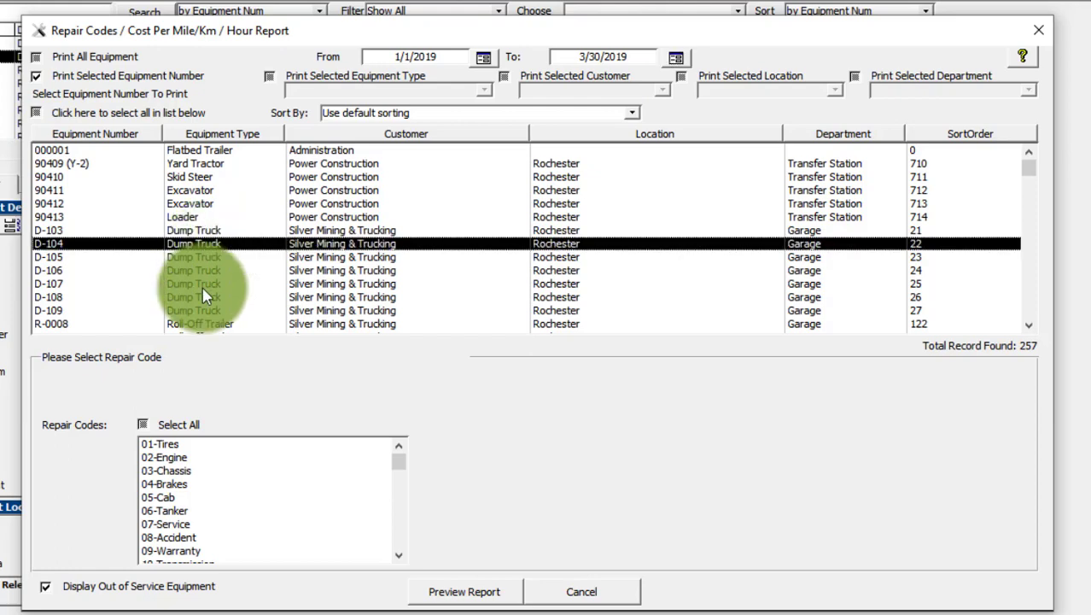
{"action": "left_click", "coordinate": [203, 283], "text": "ctrl"}
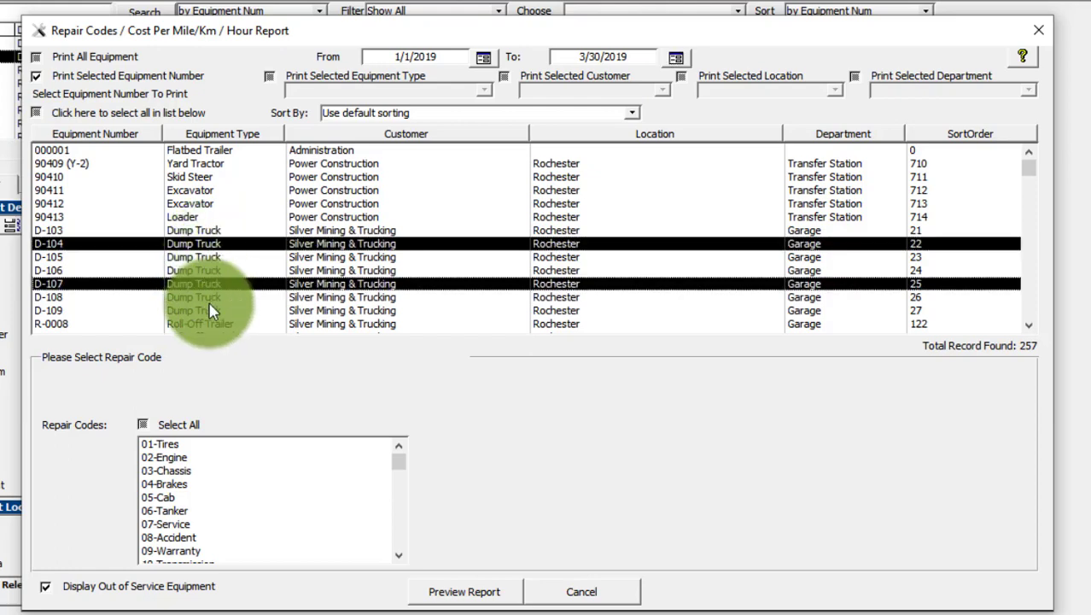
{"action": "left_click", "coordinate": [211, 311], "text": "ctrl"}
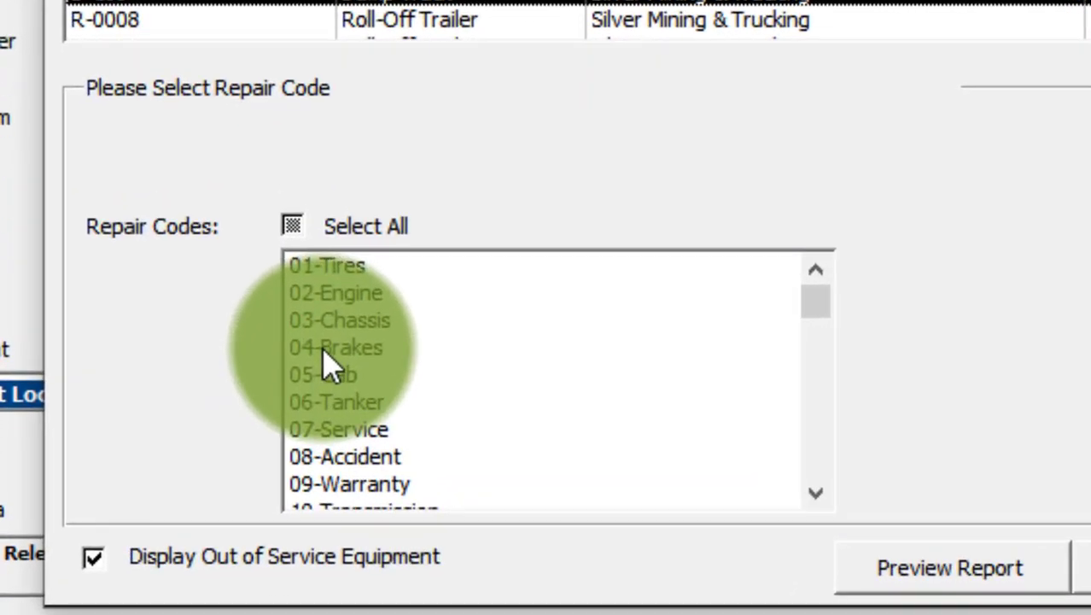
Step: Select the repair codes 04-Brakes, 07-Service, 09-Warranty and 02-Engine individually
{"action": "left_click", "coordinate": [322, 350]}
{"action": "left_click", "coordinate": [343, 431]}
{"action": "left_click", "coordinate": [351, 485]}
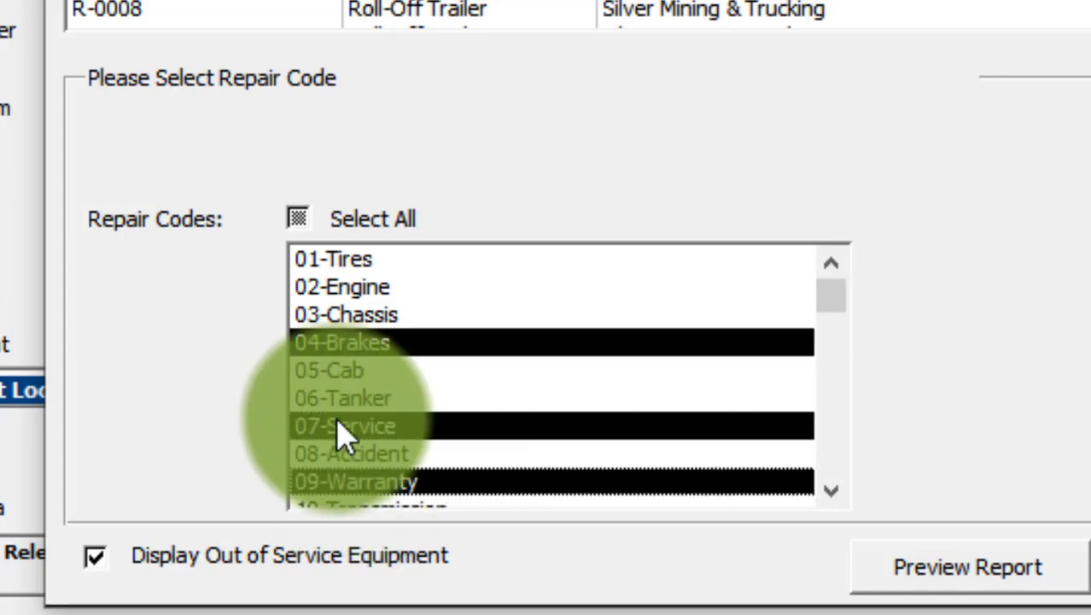
{"action": "left_click", "coordinate": [350, 289]}
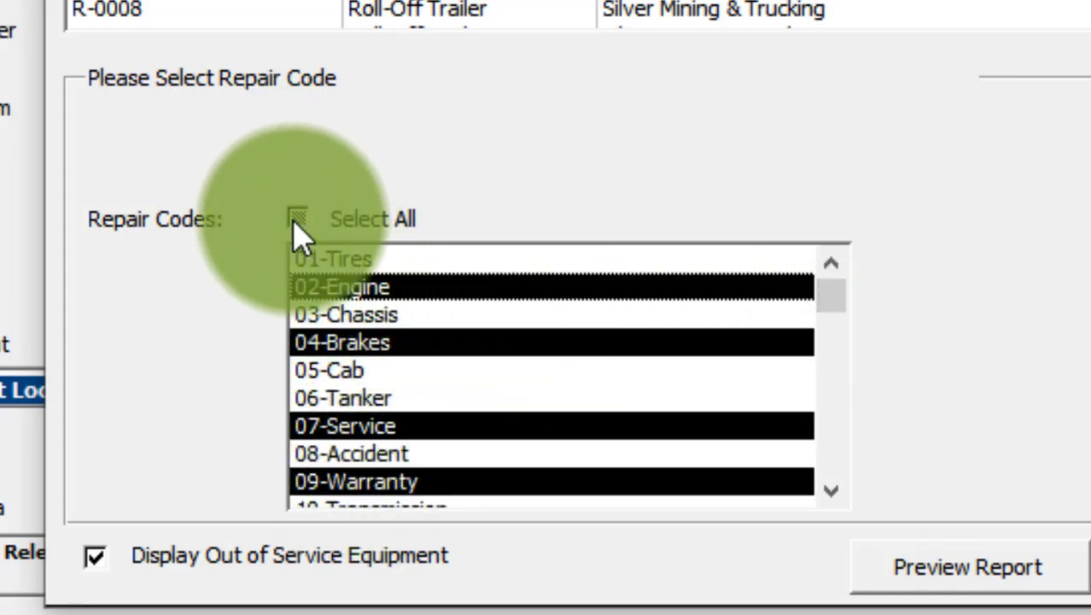
Step: Include all repair codes and preview the report for the selected dump trucks
{"action": "left_click", "coordinate": [298, 221]}
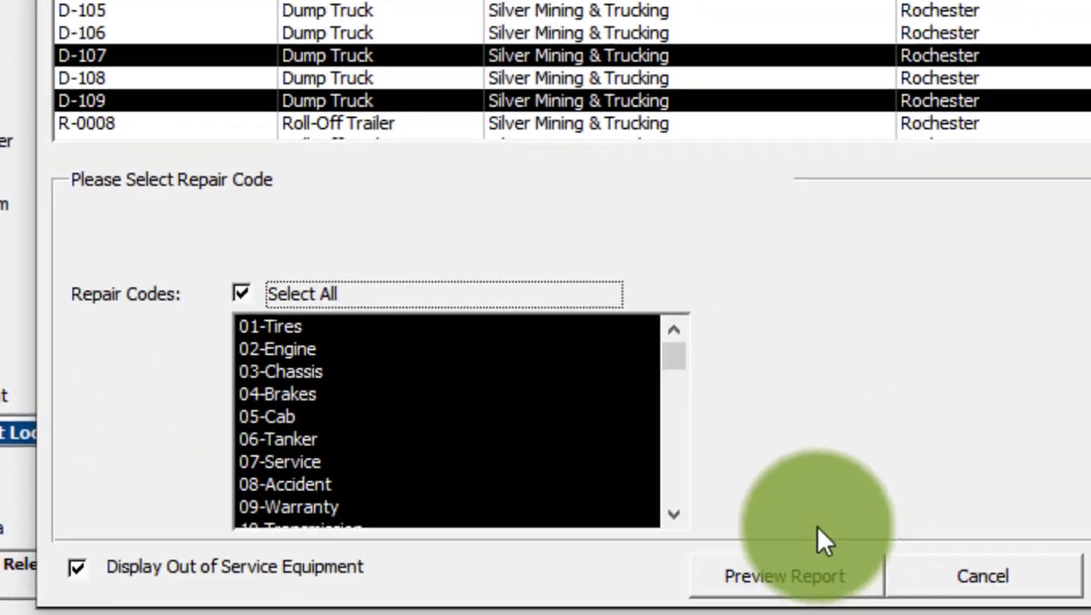
{"action": "left_click", "coordinate": [968, 581]}
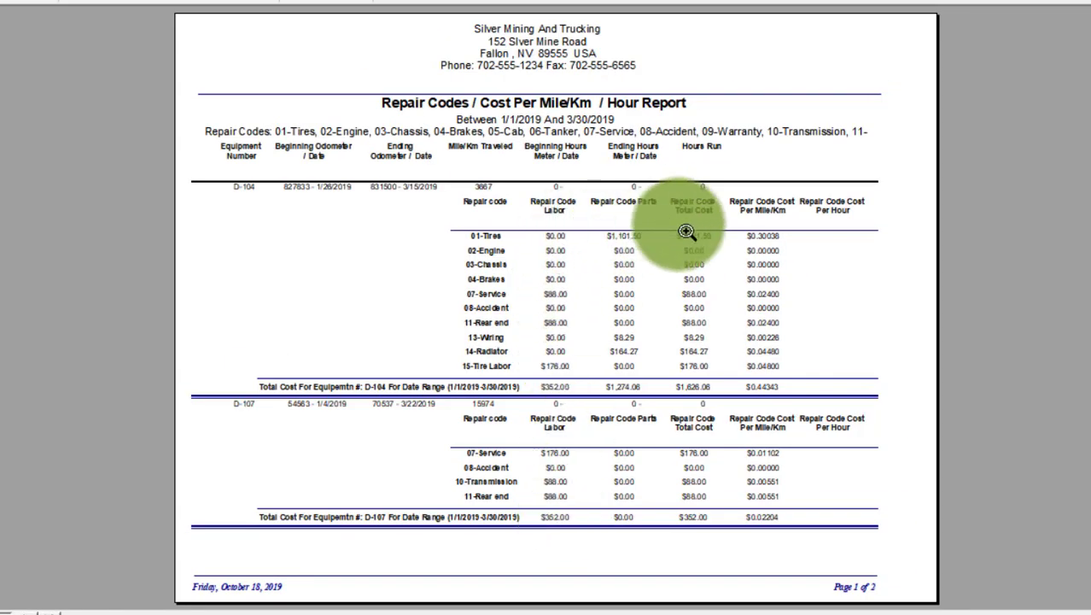
Step: Examine the repair code costs per mile for each truck and the overall totals on the report's last page
{"action": "left_click", "coordinate": [701, 201]}
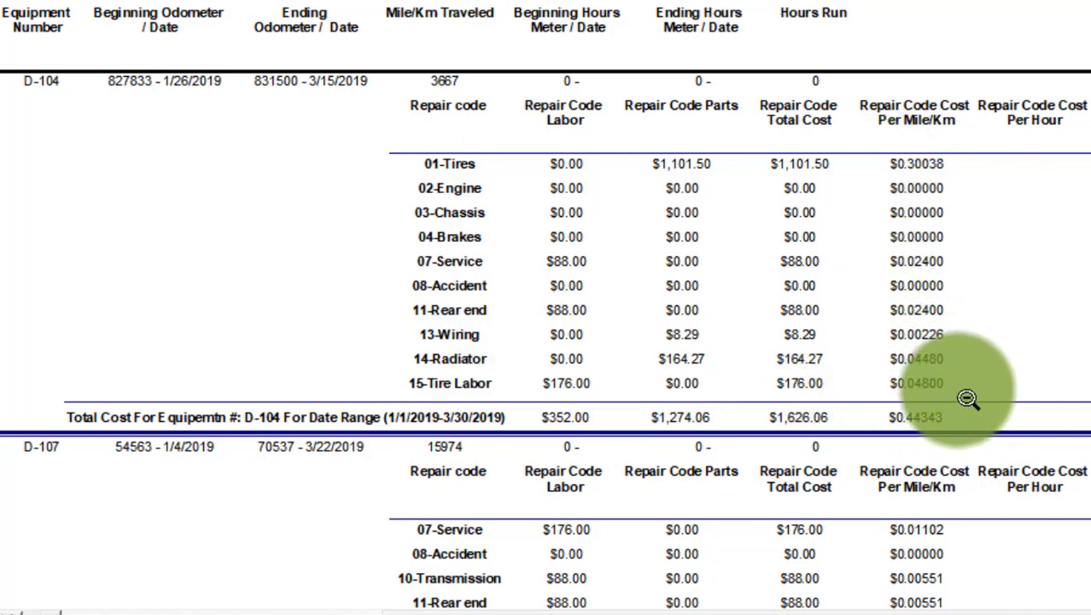
{"action": "scroll", "coordinate": [575, 337], "scroll_direction": "down", "scroll_amount": 5}
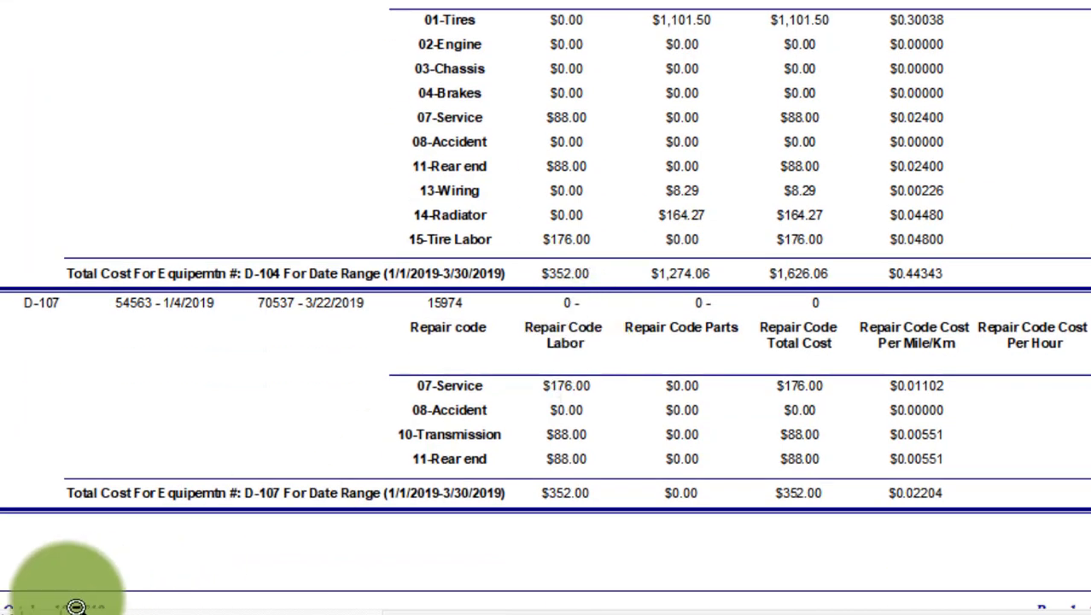
{"action": "left_click", "coordinate": [14, 613]}
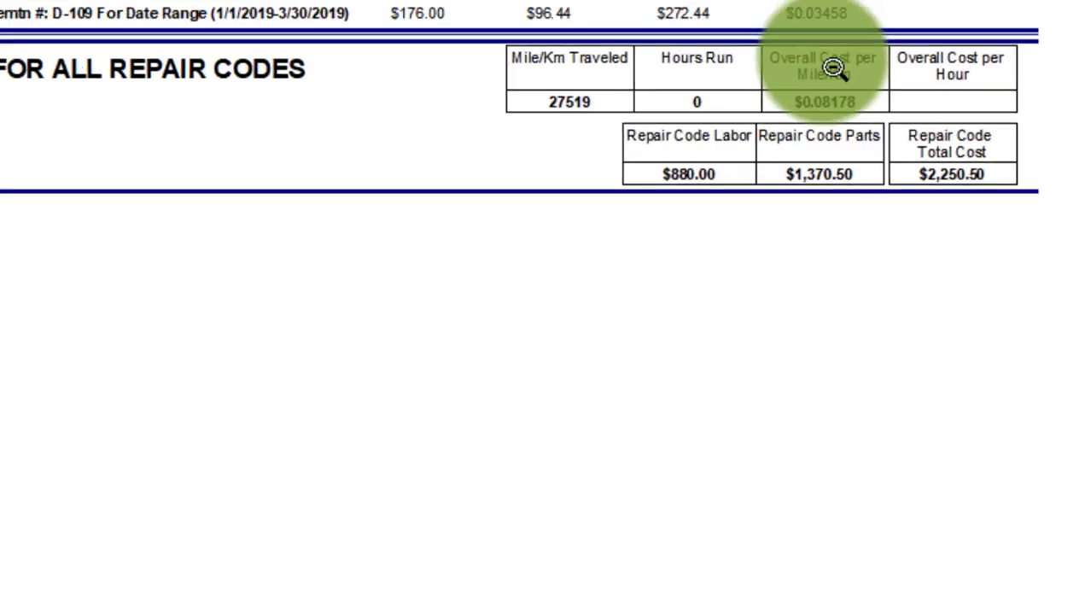
{"action": "scroll", "coordinate": [835, 128], "scroll_direction": "up", "scroll_amount": 2}
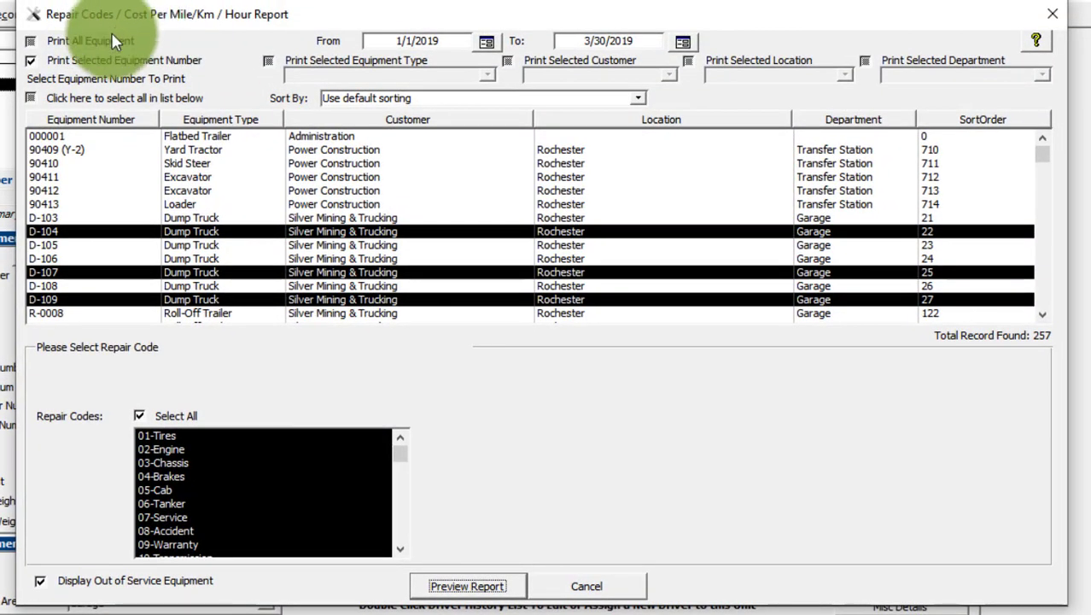
Step: Try the option to print all equipment and return to printing by selected equipment number
{"action": "left_click", "coordinate": [32, 41]}
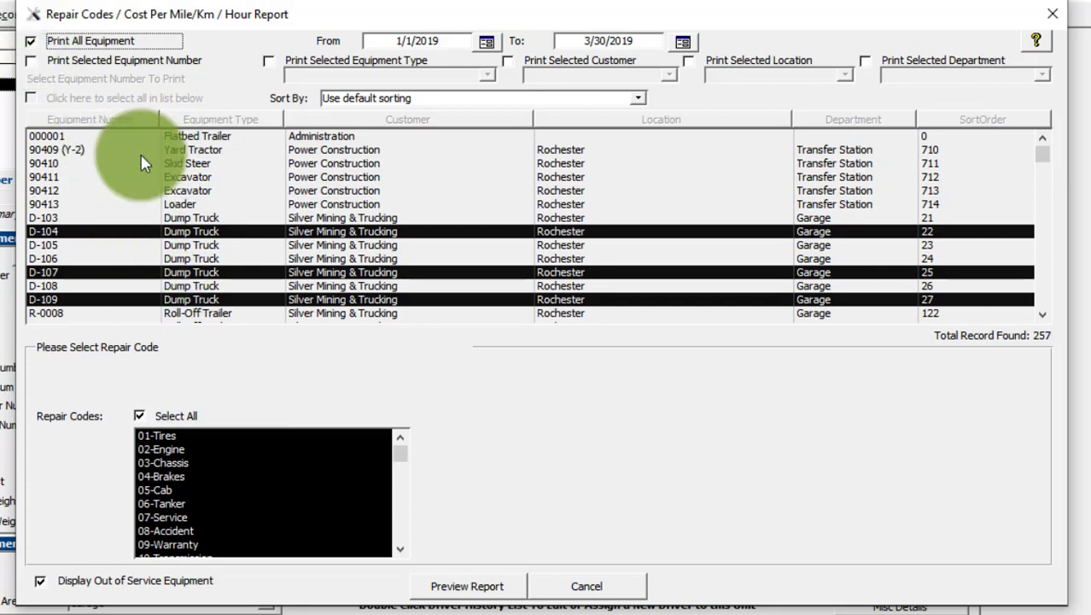
{"action": "left_click", "coordinate": [31, 42]}
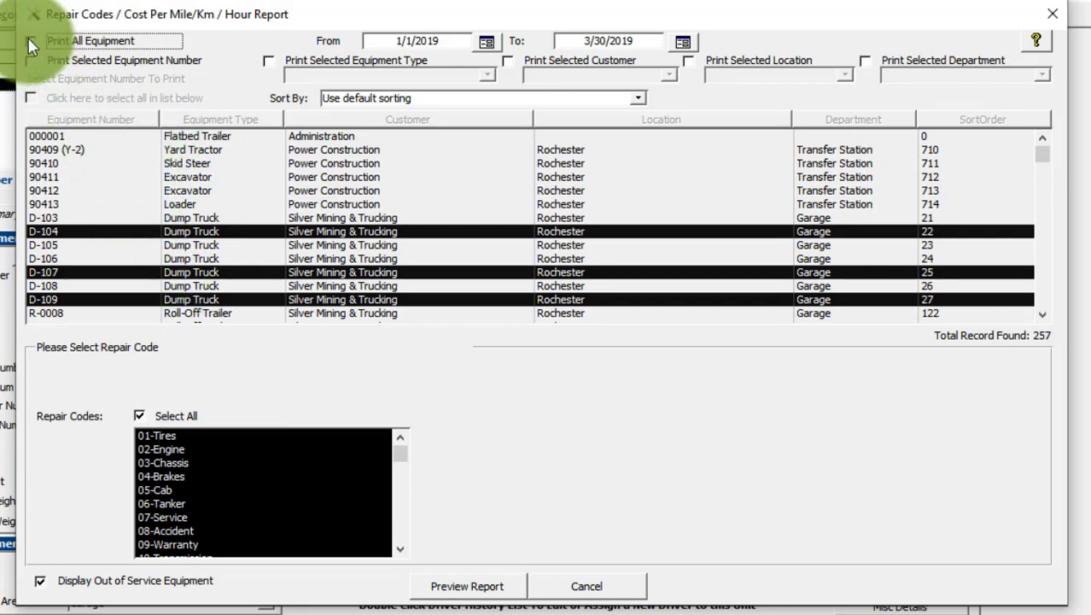
{"action": "left_click", "coordinate": [31, 59]}
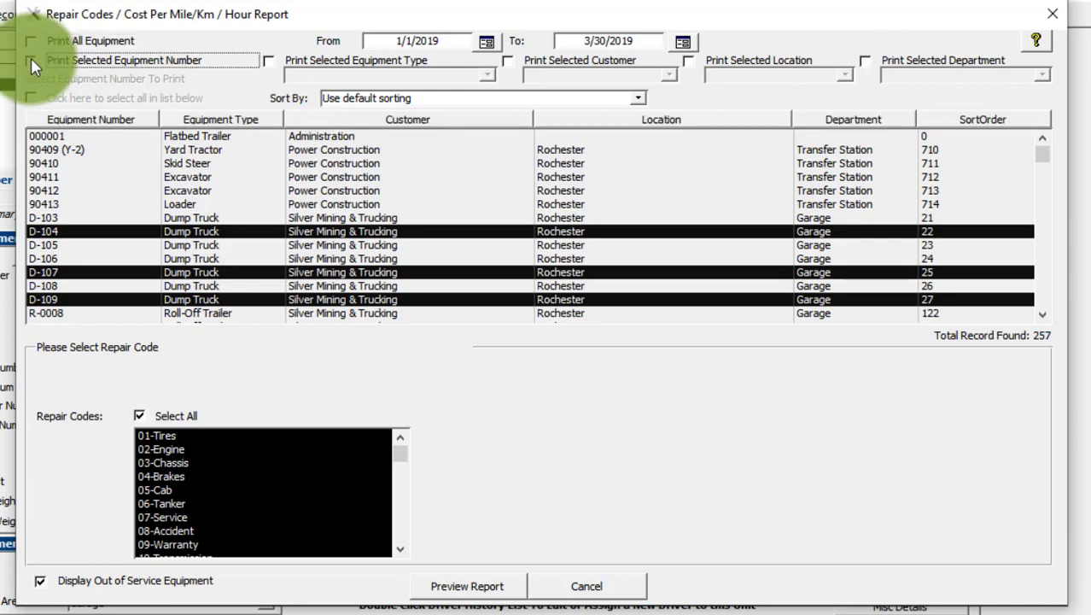
Step: Try selecting units D-104, D-107 and Y-001 as well as the entire equipment list, and clear the selection
{"action": "left_click", "coordinate": [191, 219]}
{"action": "left_click", "coordinate": [196, 257], "text": "ctrl"}
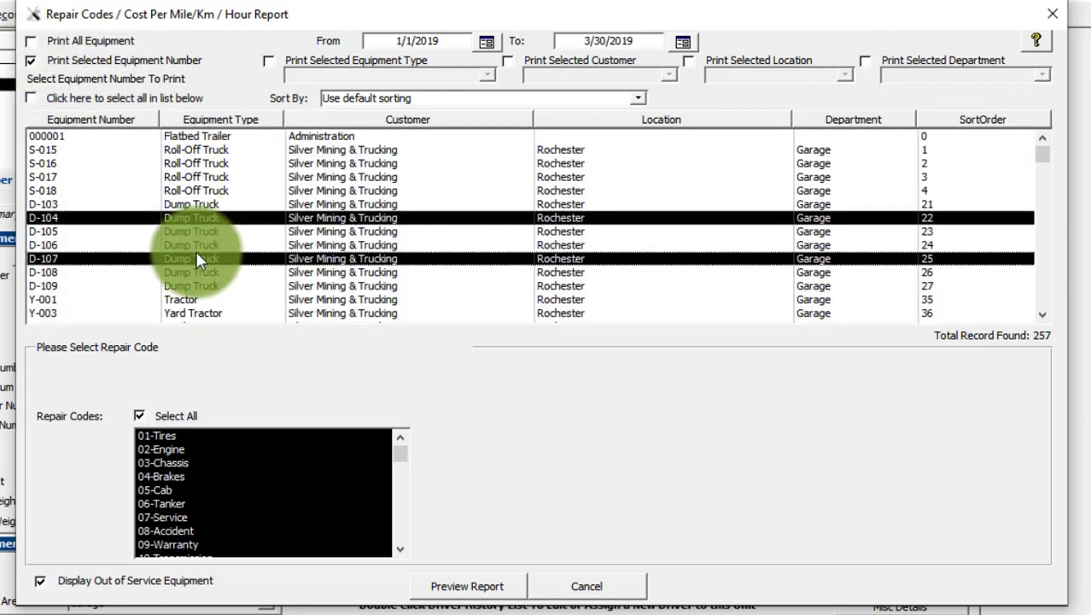
{"action": "left_click", "coordinate": [192, 298], "text": "ctrl"}
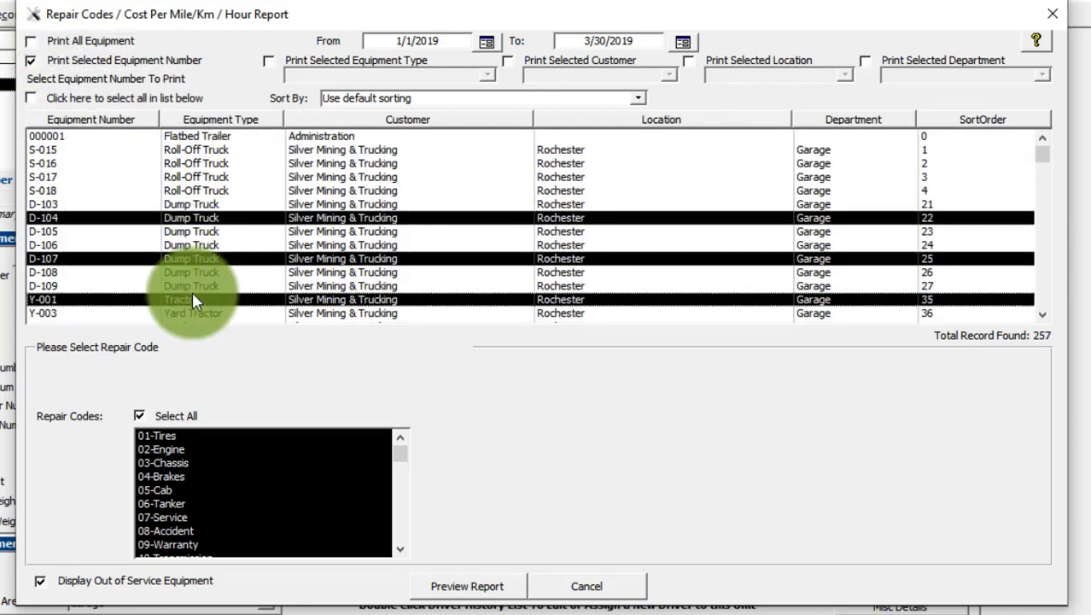
{"action": "left_click", "coordinate": [33, 98]}
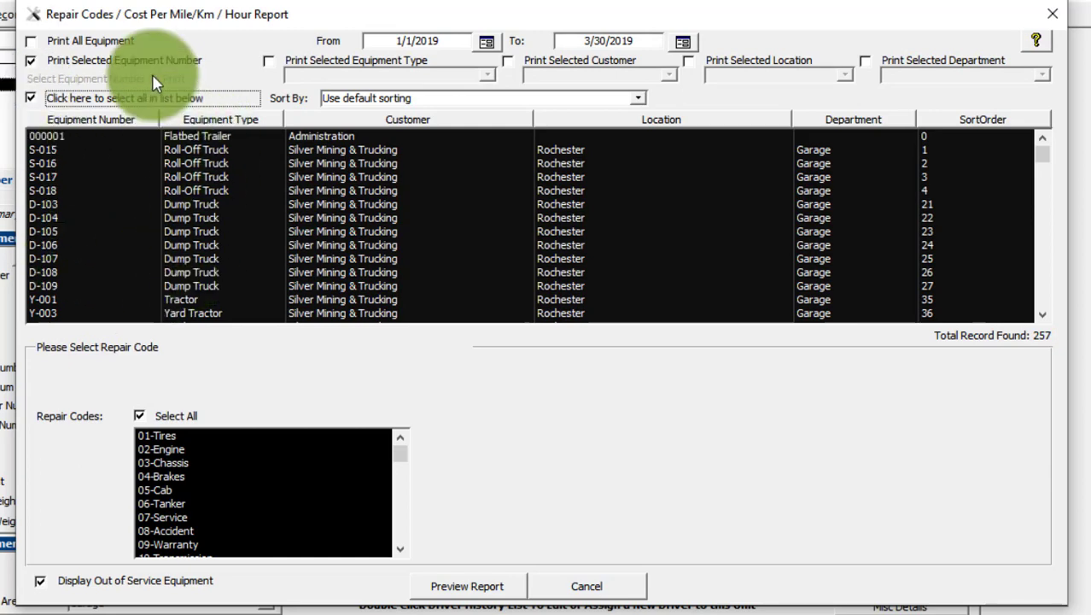
{"action": "left_click", "coordinate": [32, 99]}
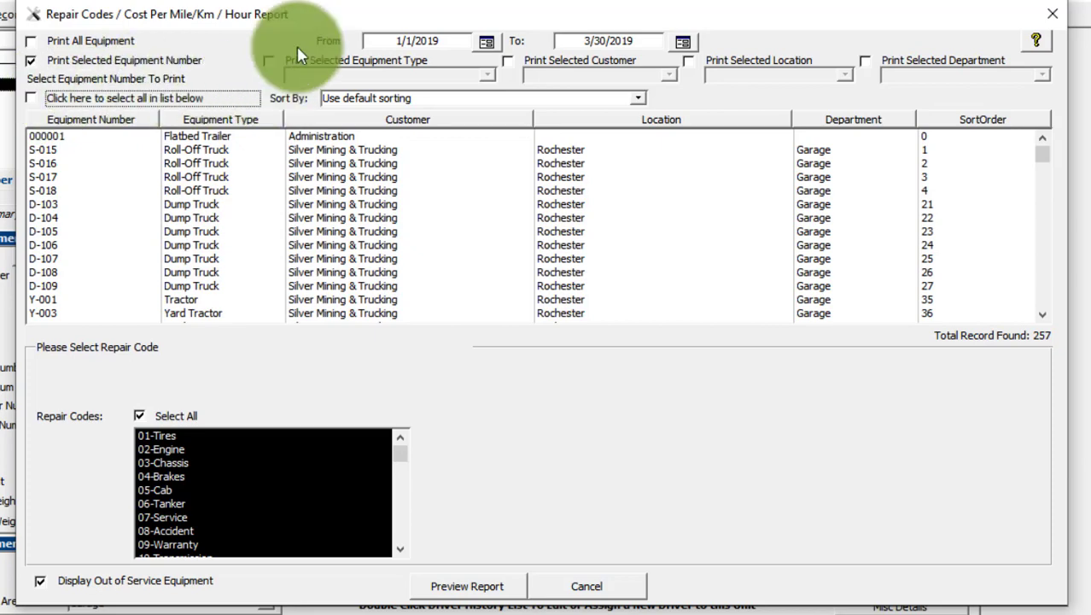
Step: Try limiting the report to the Dump Truck equipment type with all listed units selected, and remove that selection and filter
{"action": "left_click", "coordinate": [270, 61]}
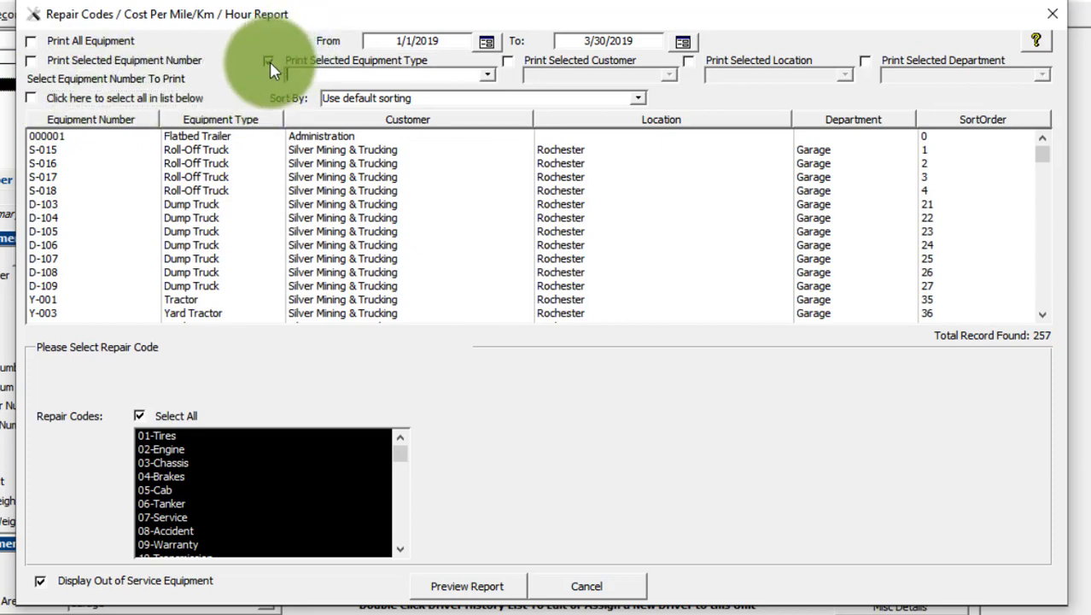
{"action": "left_click", "coordinate": [489, 75]}
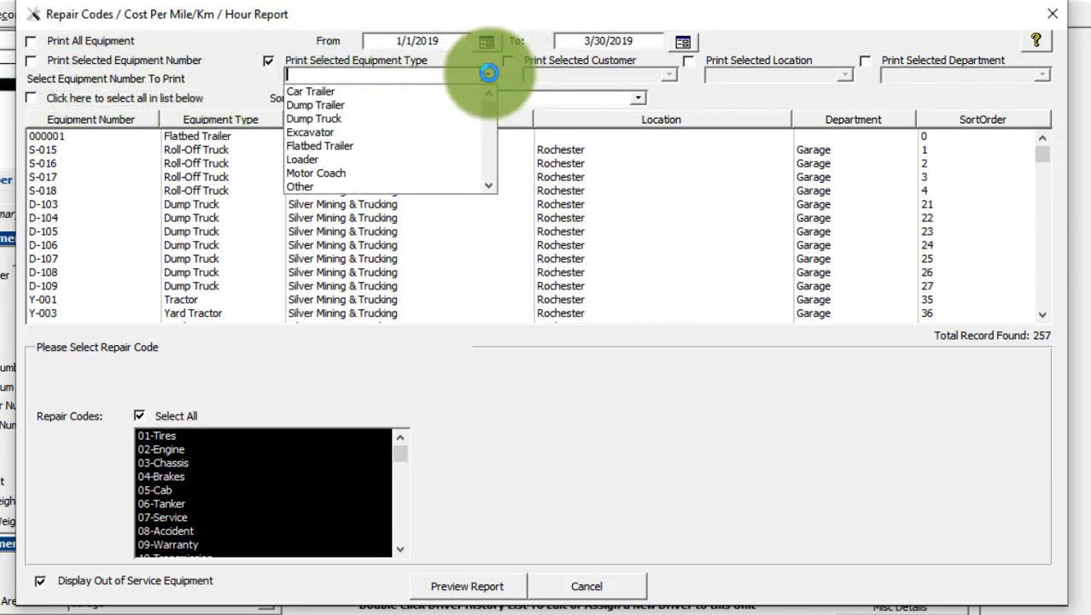
{"action": "left_click", "coordinate": [343, 118]}
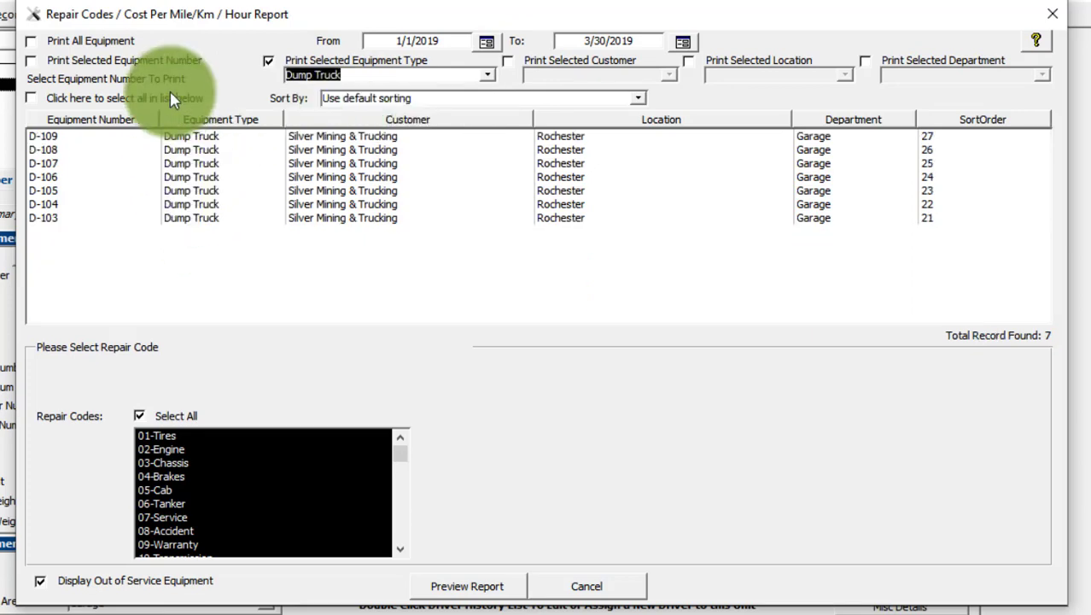
{"action": "left_click", "coordinate": [32, 96]}
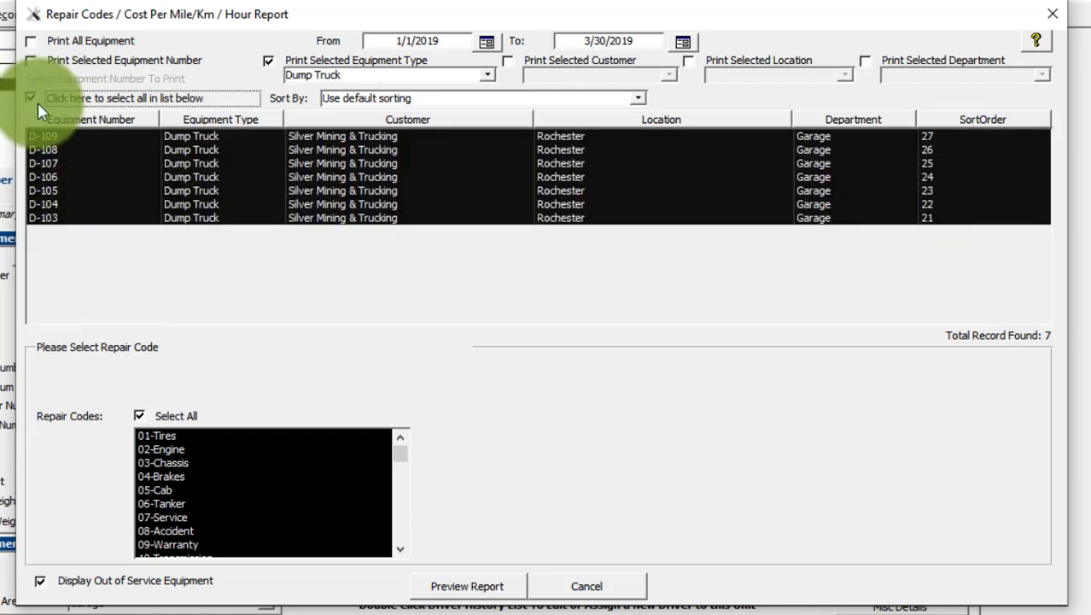
{"action": "left_click", "coordinate": [29, 97]}
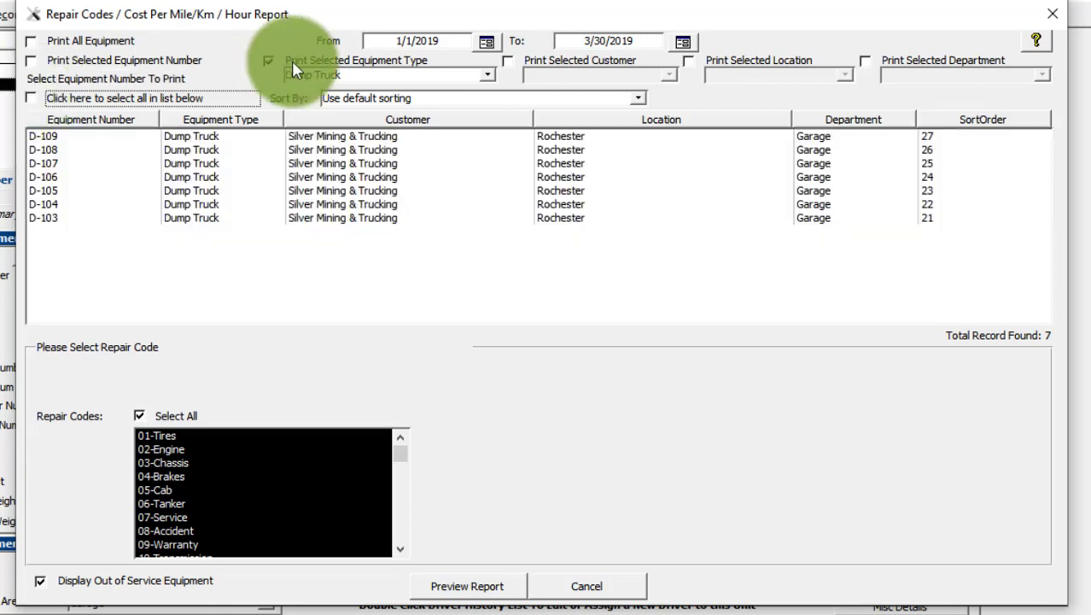
{"action": "left_click", "coordinate": [267, 62]}
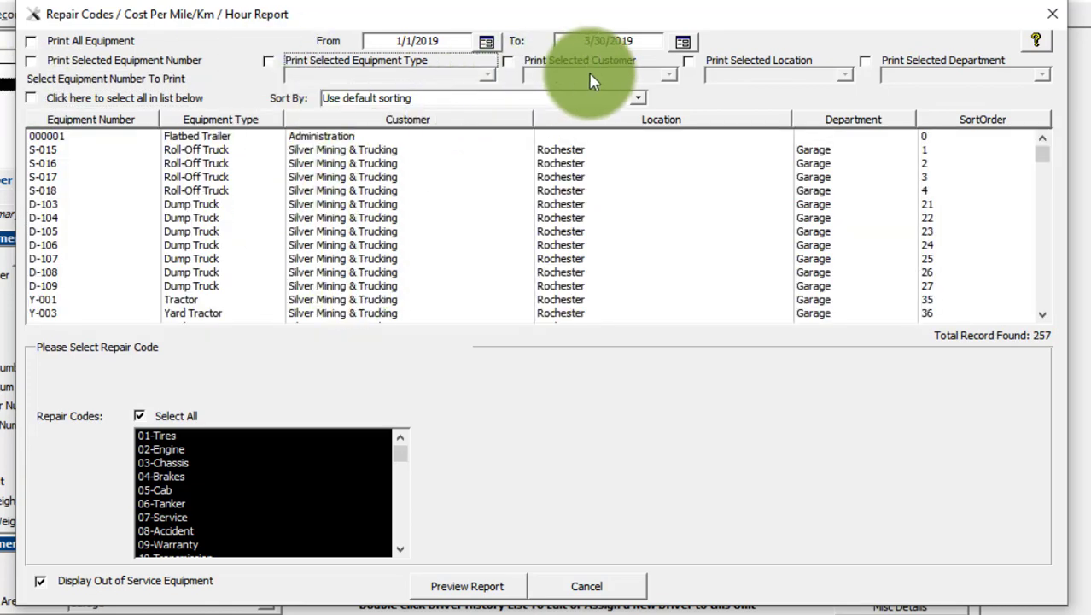
Step: Limit the report's equipment list to the customer Administration
{"action": "left_click", "coordinate": [508, 60]}
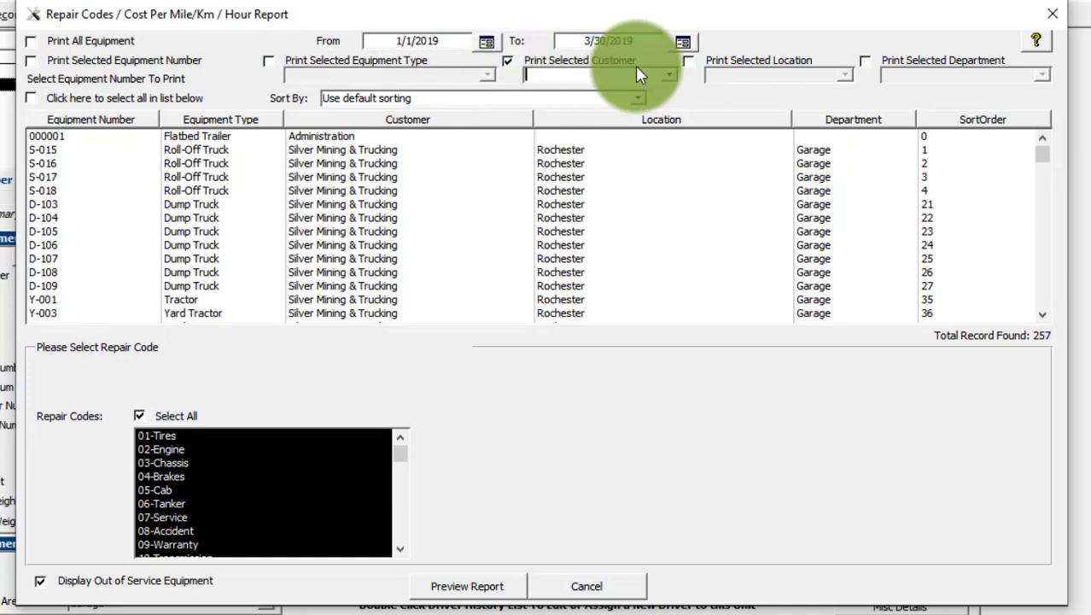
{"action": "left_click", "coordinate": [670, 75]}
{"action": "left_click", "coordinate": [593, 90]}
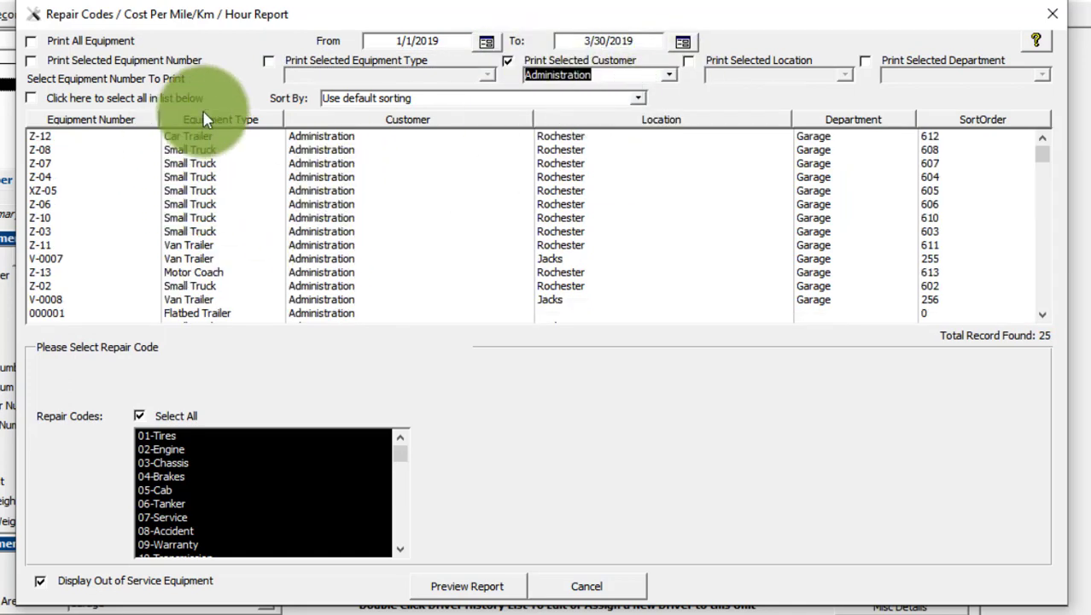
Step: Try limiting the equipment list to the location Albany, with and without the customer filter, and remove both filters
{"action": "left_click", "coordinate": [689, 61]}
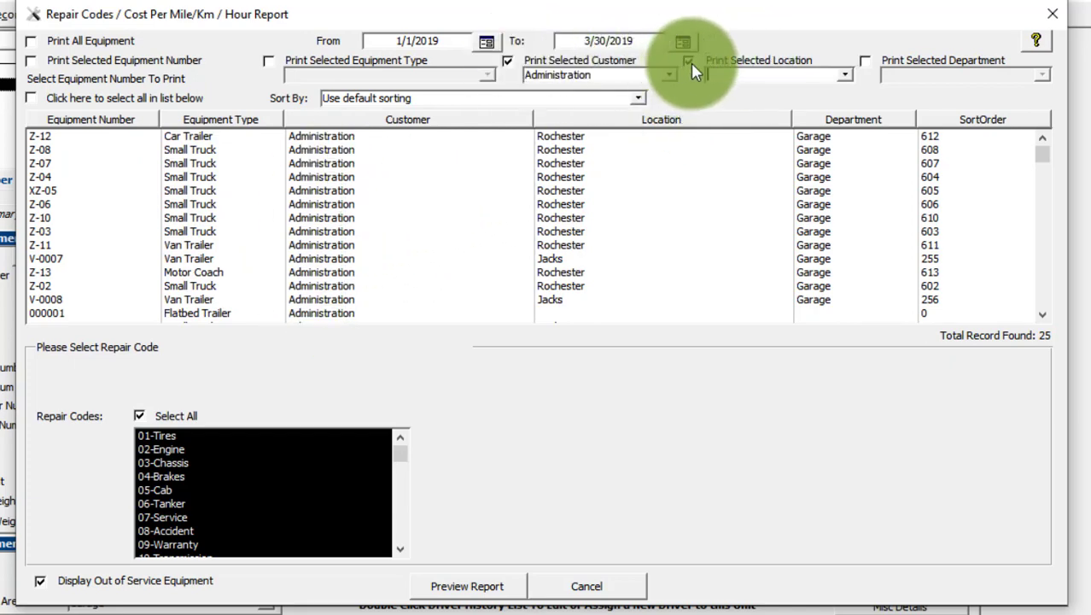
{"action": "left_click", "coordinate": [846, 74]}
{"action": "left_click", "coordinate": [744, 92]}
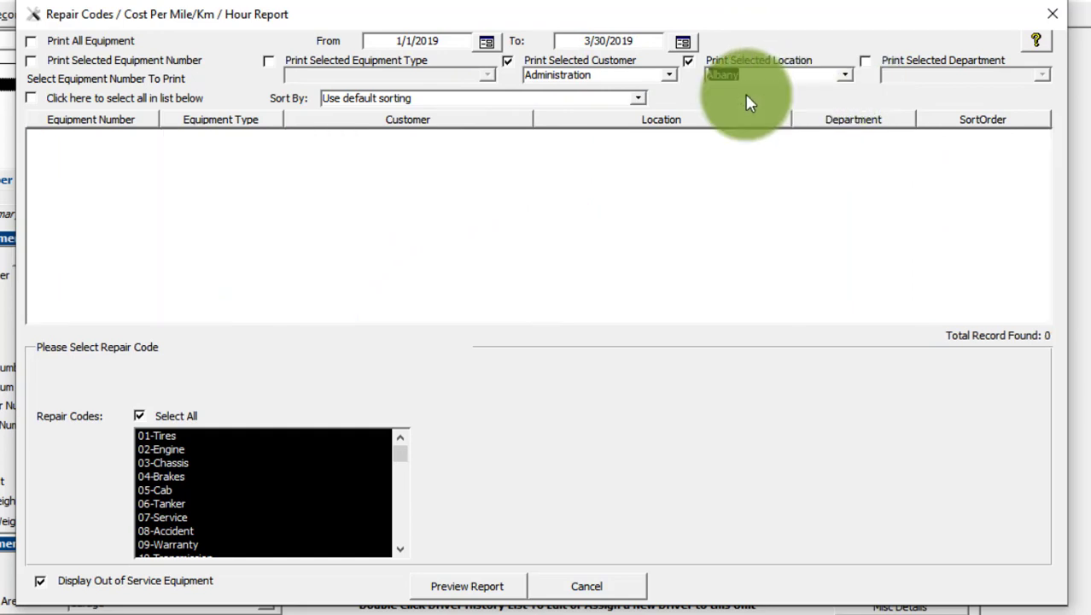
{"action": "left_click", "coordinate": [508, 61]}
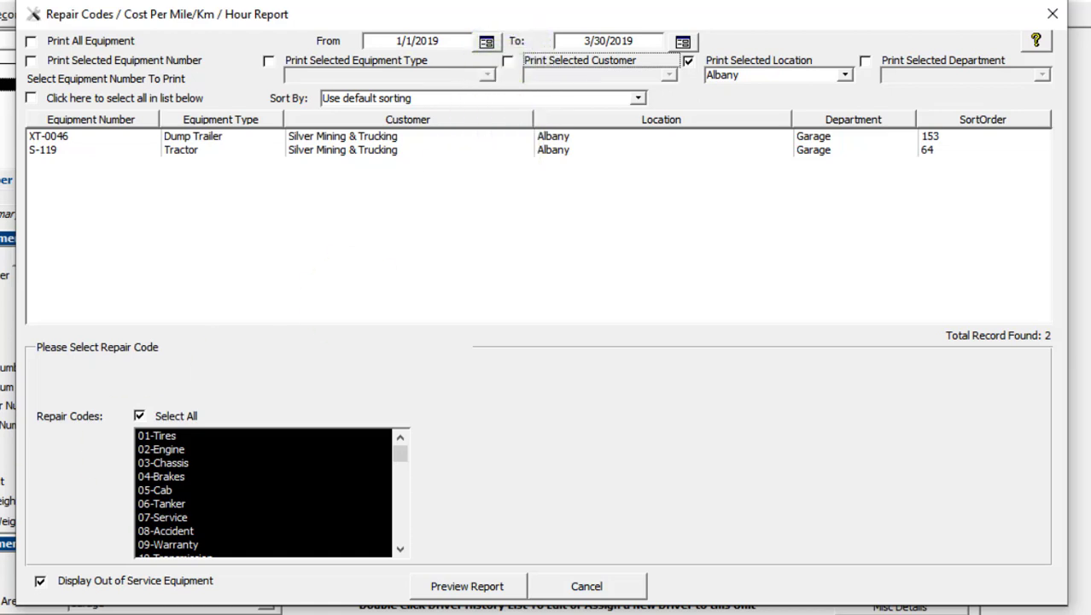
{"action": "left_click", "coordinate": [689, 63]}
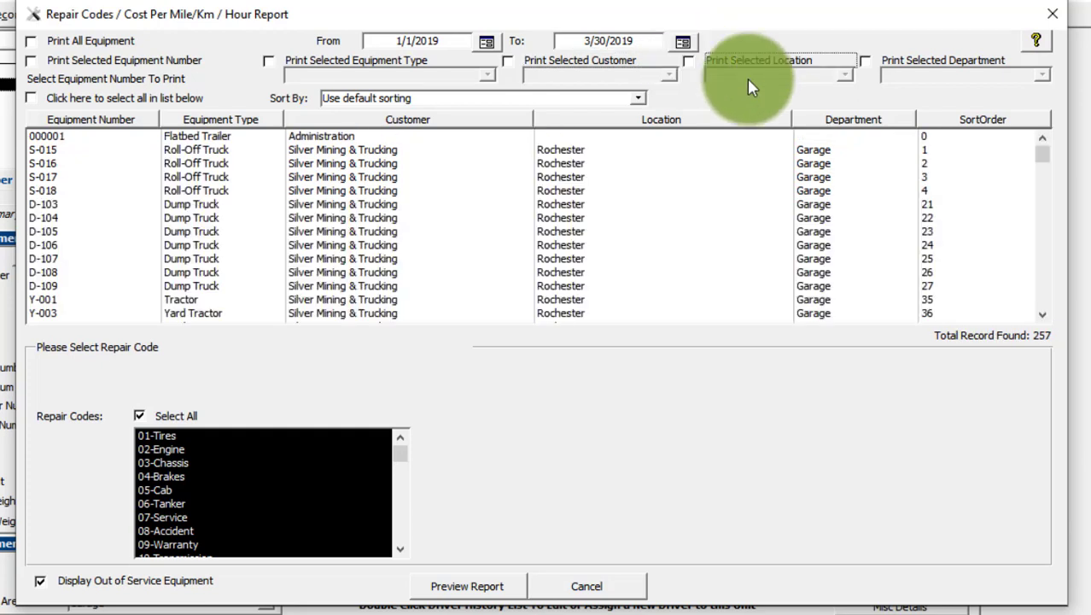
Step: Try limiting the equipment list to the Garage department and close the report setup without previewing the report
{"action": "left_click", "coordinate": [867, 62]}
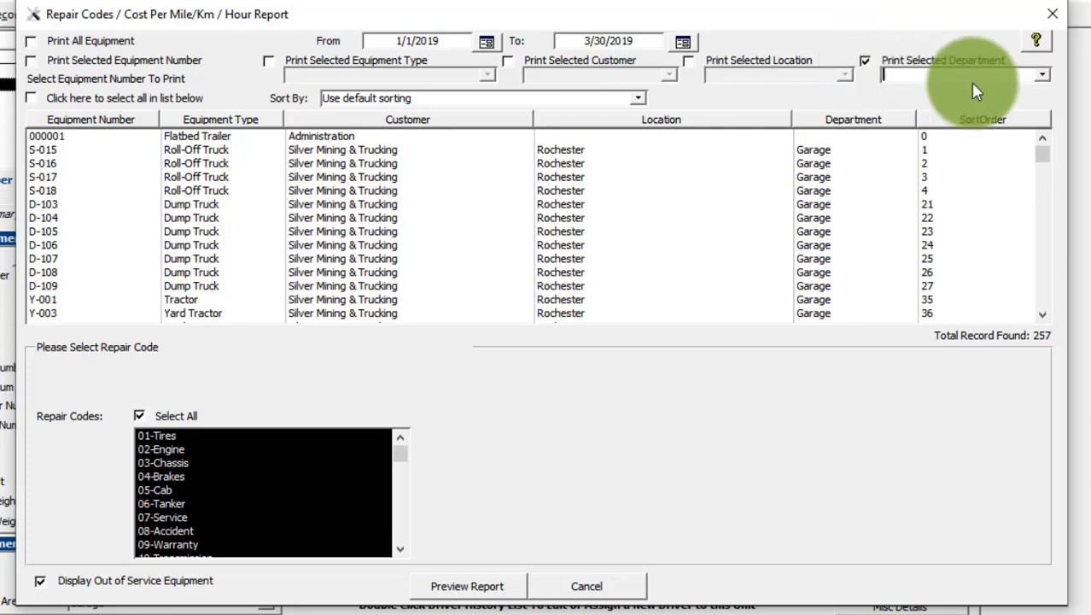
{"action": "left_click", "coordinate": [1042, 76]}
{"action": "left_click", "coordinate": [948, 89]}
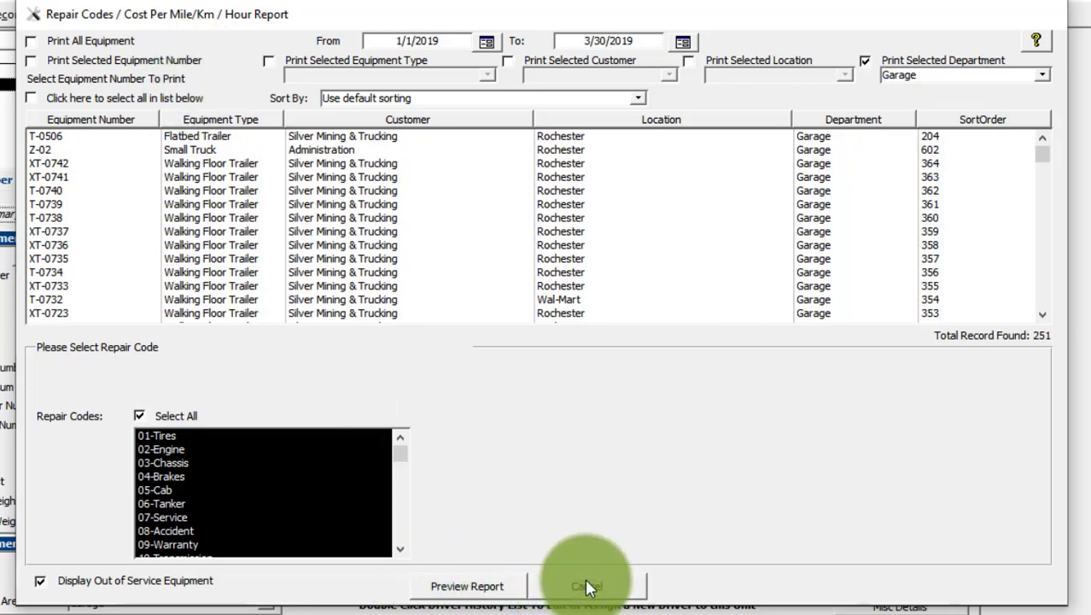
{"action": "left_click", "coordinate": [587, 585]}
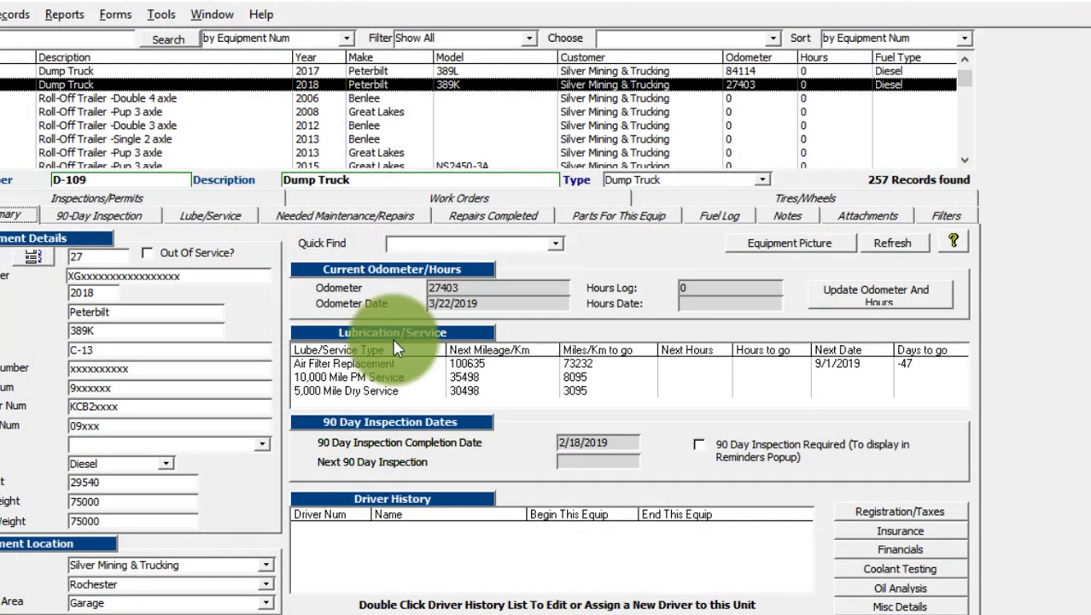
Step: Open the Lights- Repair Wiring labor entry in the 2/18/2019 work order for unit D-109
{"action": "left_click", "coordinate": [419, 195]}
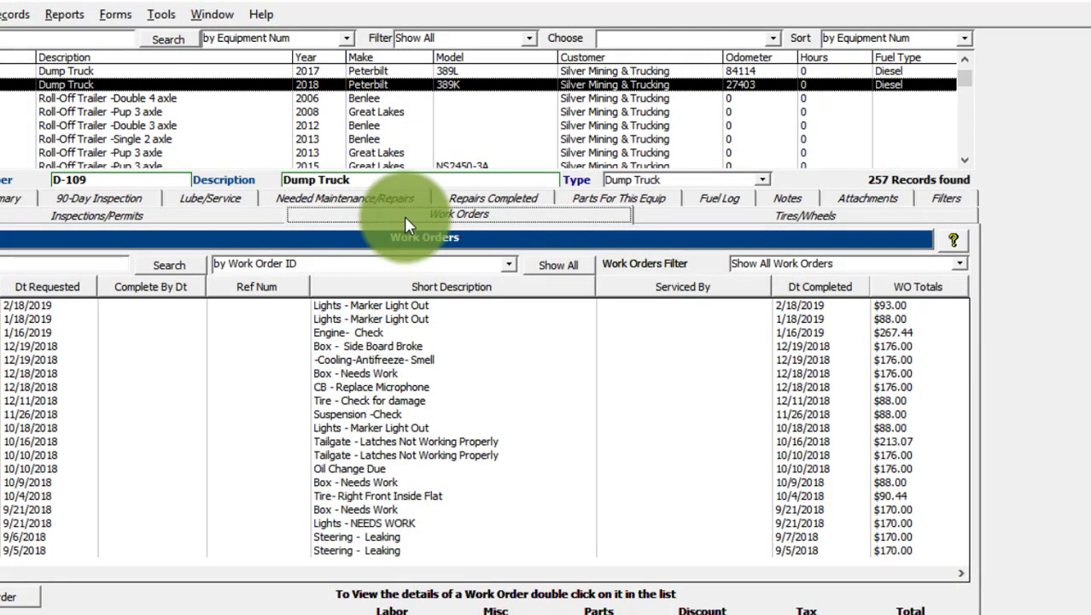
{"action": "double_click", "coordinate": [357, 305]}
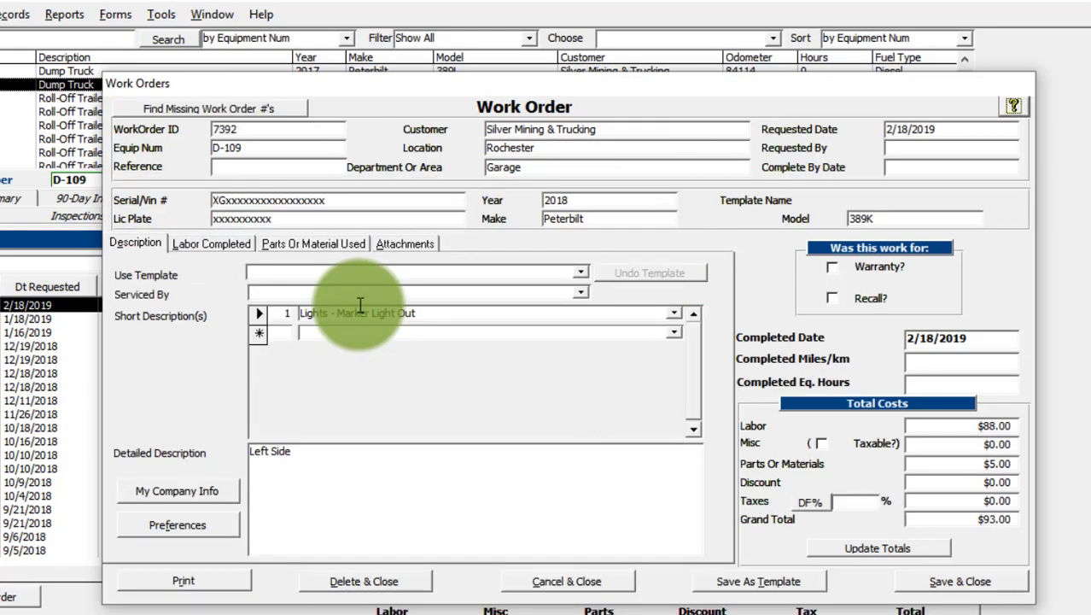
{"action": "left_click", "coordinate": [216, 243]}
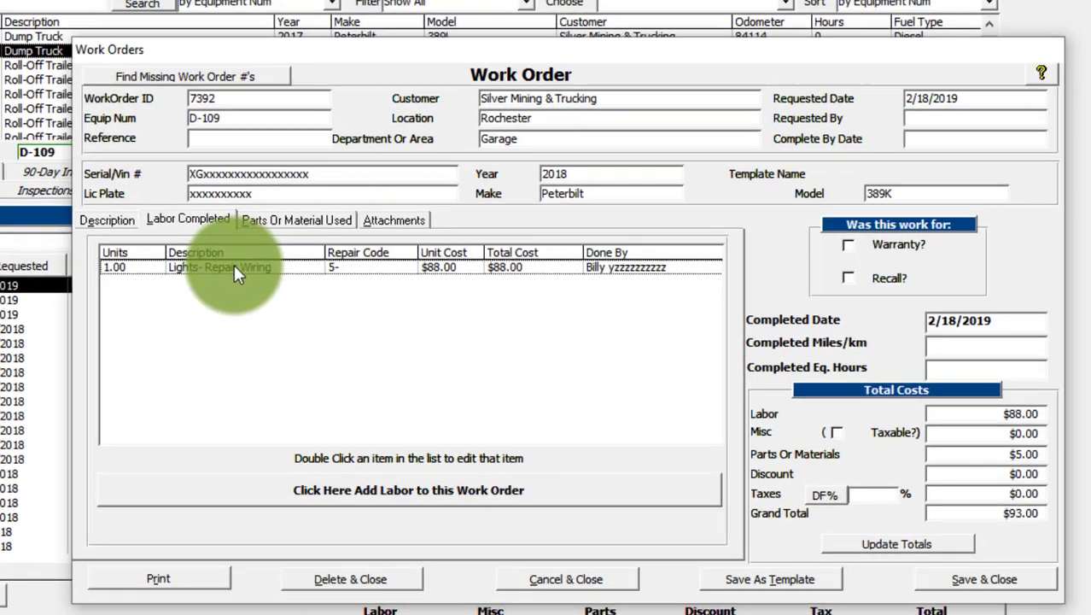
{"action": "double_click", "coordinate": [254, 287]}
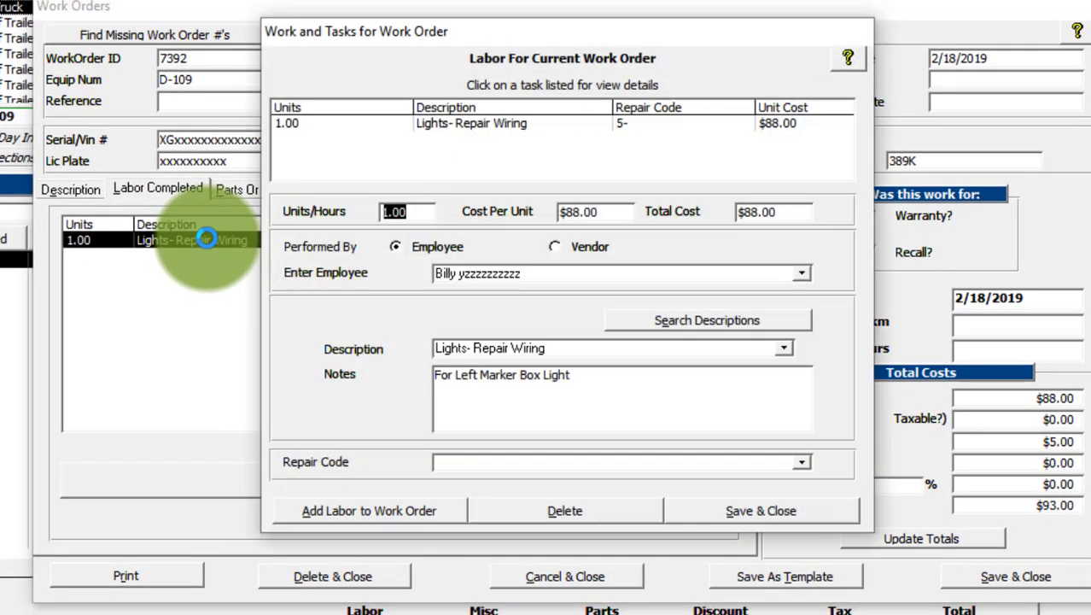
Step: Set the labor entry's repair code to 02-Engine and save the entry
{"action": "left_click", "coordinate": [487, 462]}
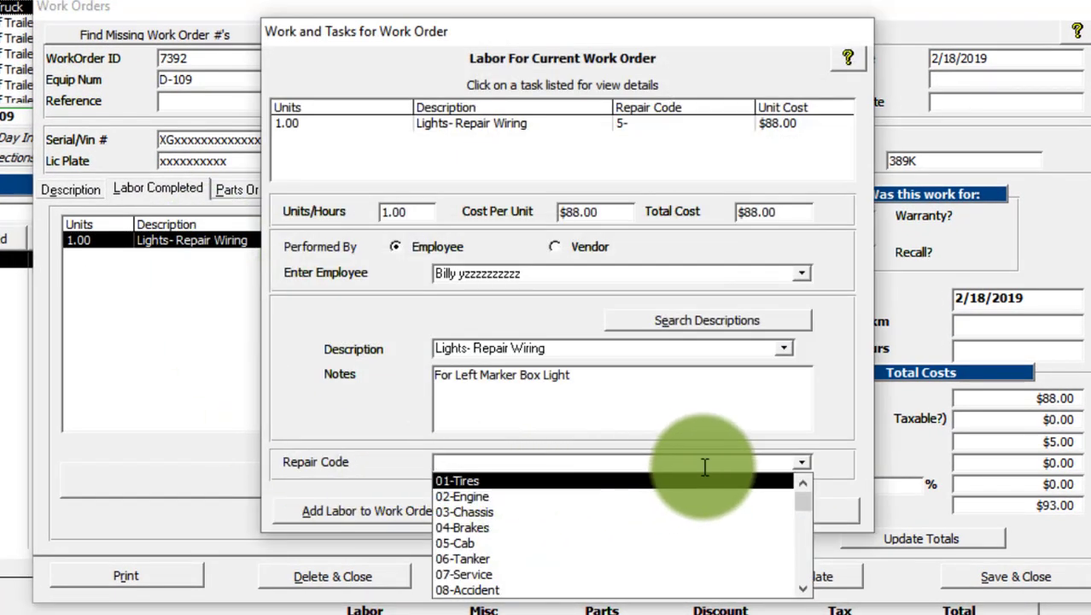
{"action": "left_click", "coordinate": [471, 498]}
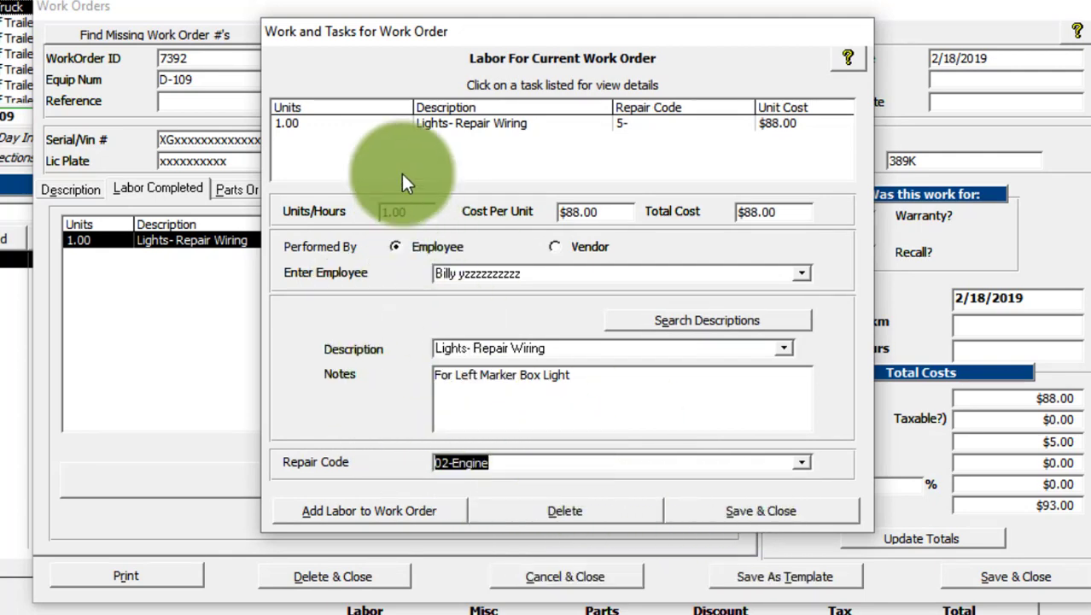
{"action": "left_click", "coordinate": [742, 509]}
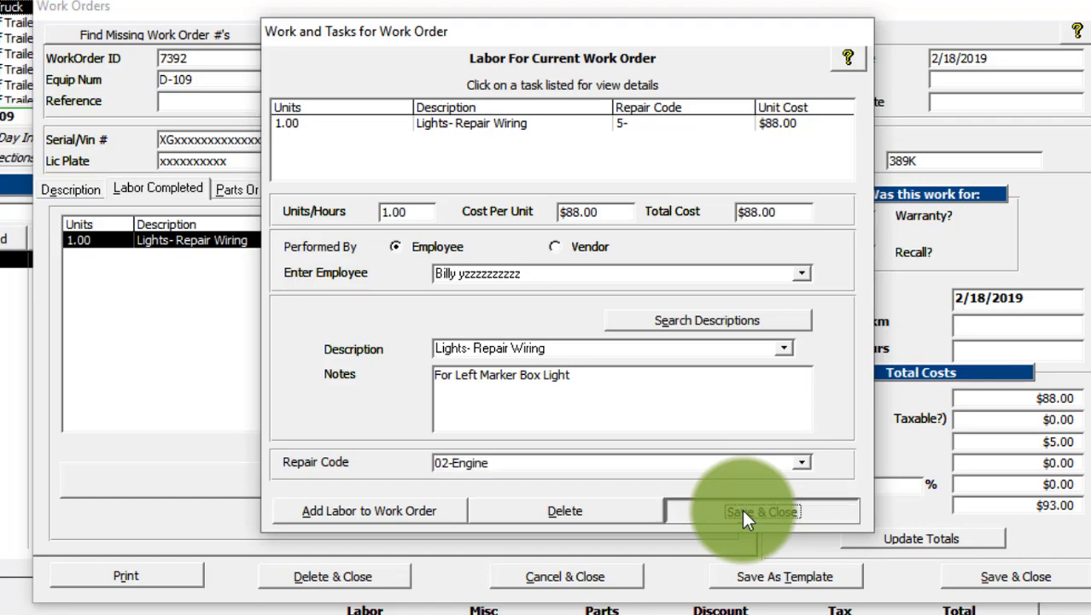
Step: Open the Clamp- Bottom Check Valve External part entry in the work order at its repair code
{"action": "left_click", "coordinate": [256, 189]}
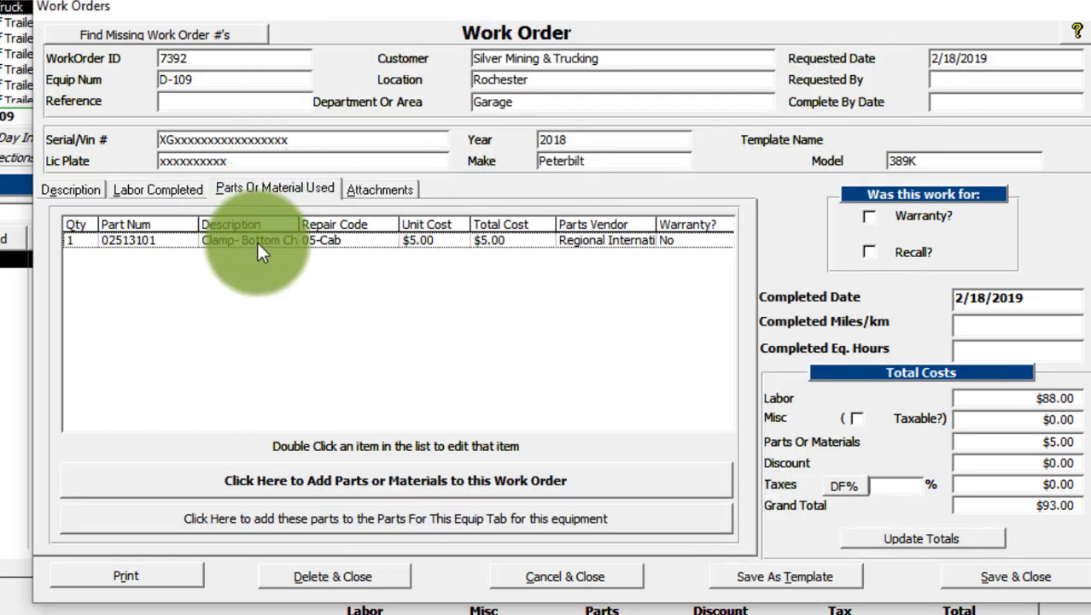
{"action": "double_click", "coordinate": [257, 241]}
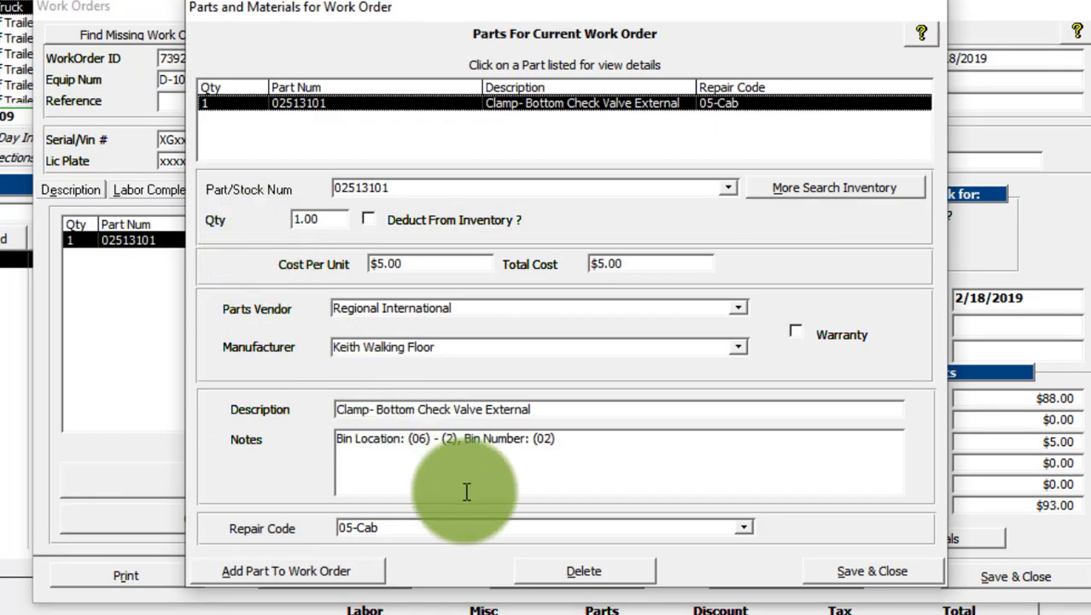
{"action": "left_click", "coordinate": [388, 528]}
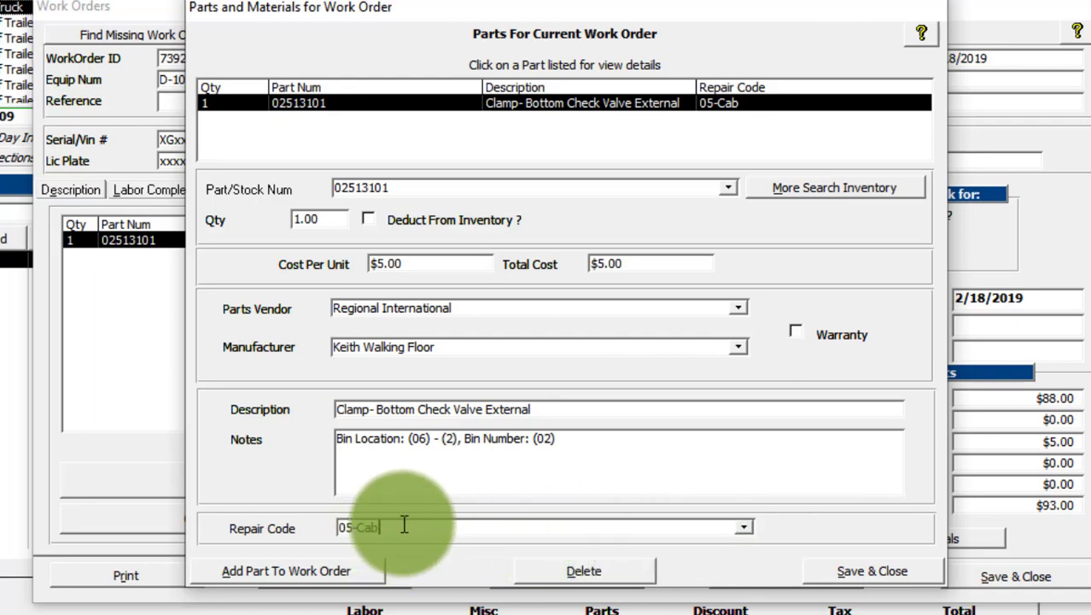
Step: Try entering Fuel System as the part's repair code
{"action": "left_click_drag", "start_coordinate": [404, 525], "coordinate": [210, 515]}
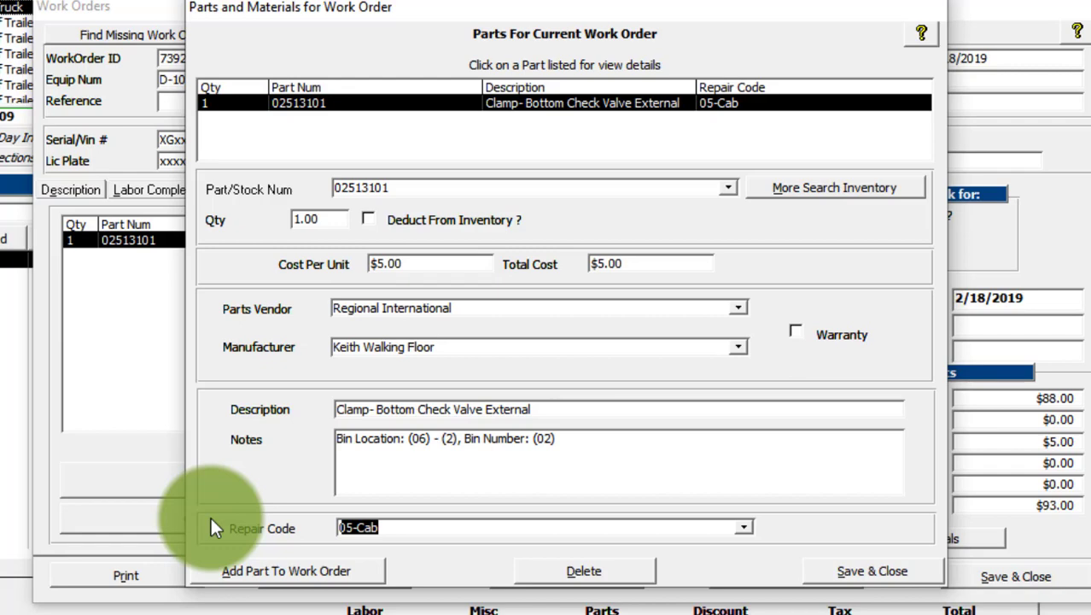
{"action": "type", "text": "Fuels"}
{"action": "key", "text": "BackSpace"}
{"action": "type", "text": "syste"}
{"action": "key", "text": "BackSpace"}
{"action": "key", "text": "BackSpace"}
{"action": "key", "text": "BackSpace"}
{"action": "key", "text": "BackSpace"}
{"action": "key", "text": "BackSpace"}
{"action": "key", "text": "BackSpace"}
{"action": "type", "text": "Sy"}
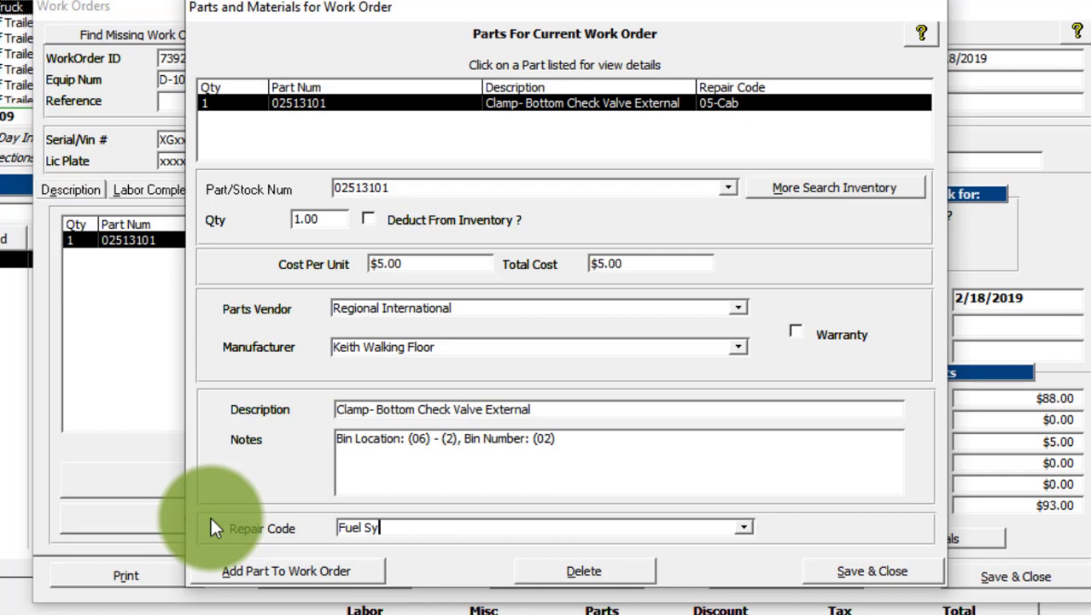
{"action": "type", "text": "stem"}
{"action": "key", "text": "Tab"}
{"action": "left_click", "coordinate": [228, 457]}
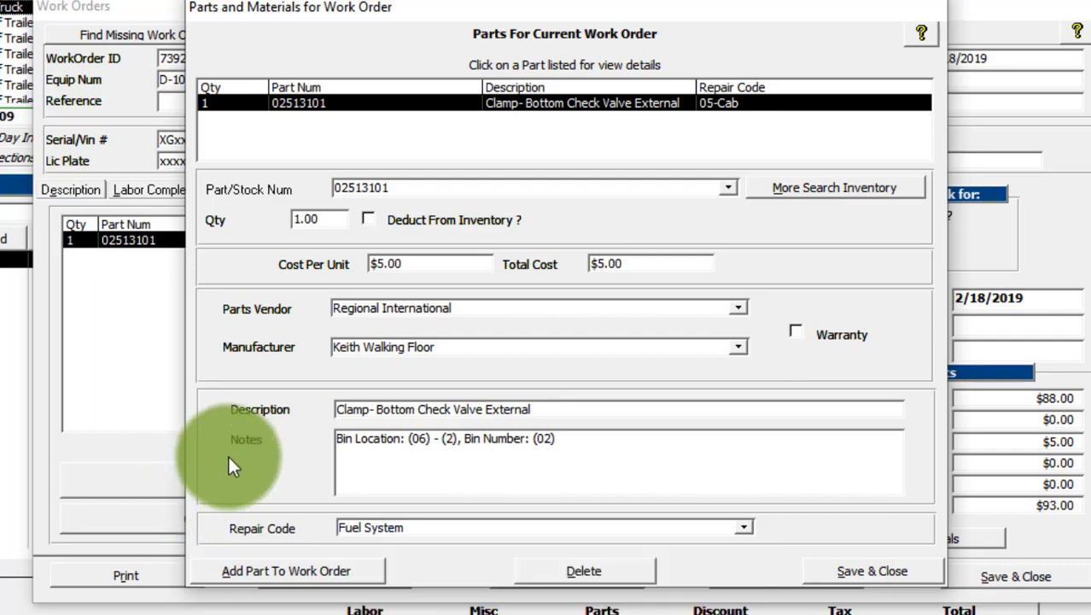
{"action": "key", "text": "Tab"}
{"action": "left_click", "coordinate": [245, 451]}
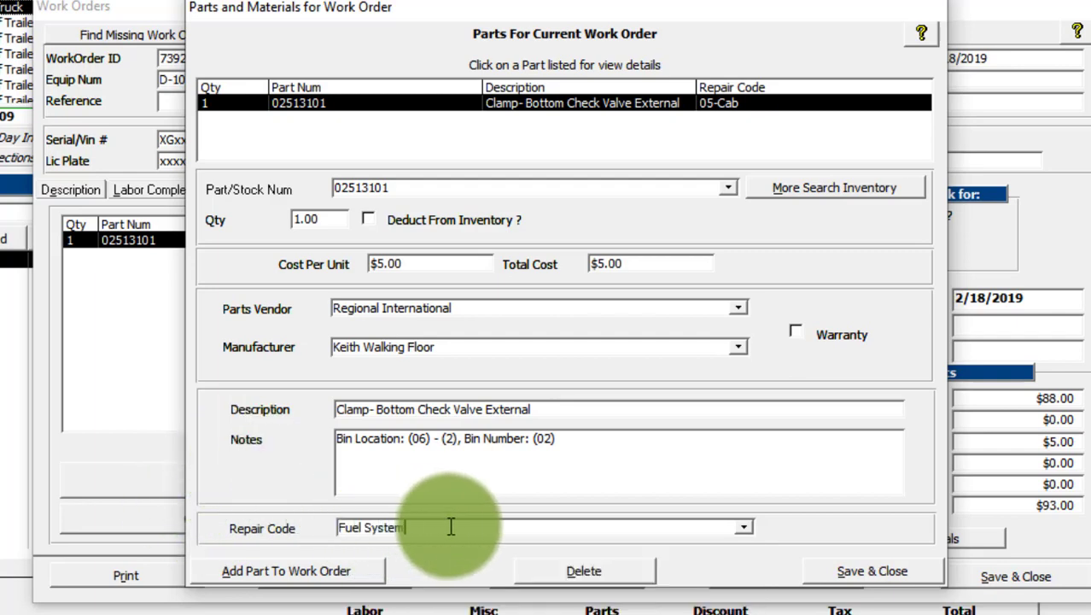
Step: Enter 16 as the part's repair code and add it as a new repair code with the description Fuel System
{"action": "left_click_drag", "start_coordinate": [443, 525], "coordinate": [230, 523]}
{"action": "type", "text": "01"}
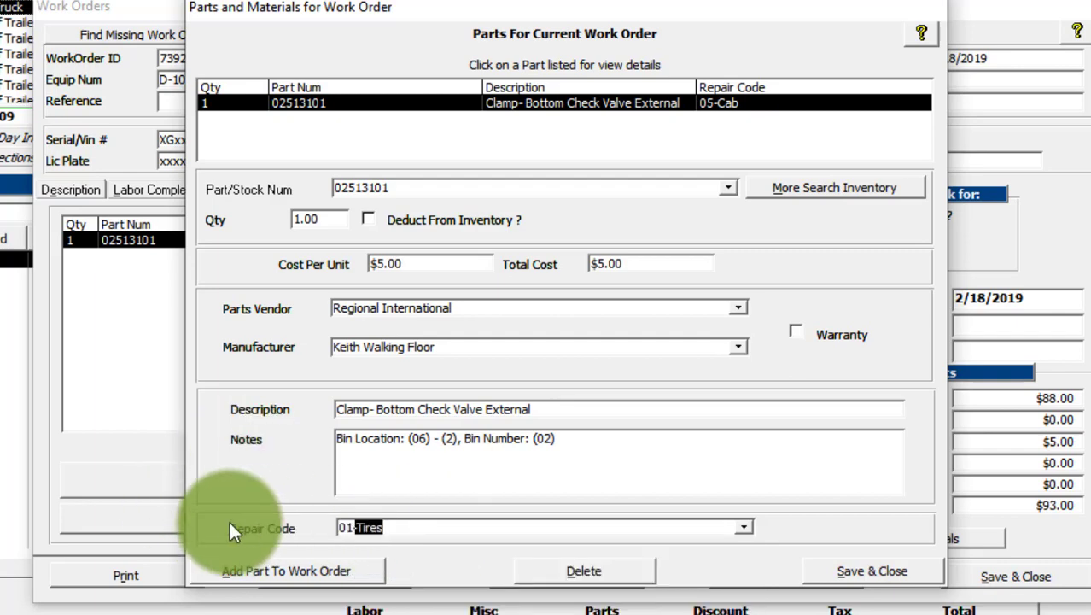
{"action": "key", "text": "BackSpace"}
{"action": "key", "text": "BackSpace"}
{"action": "key", "text": "BackSpace"}
{"action": "type", "text": "16"}
{"action": "key", "text": "Tab"}
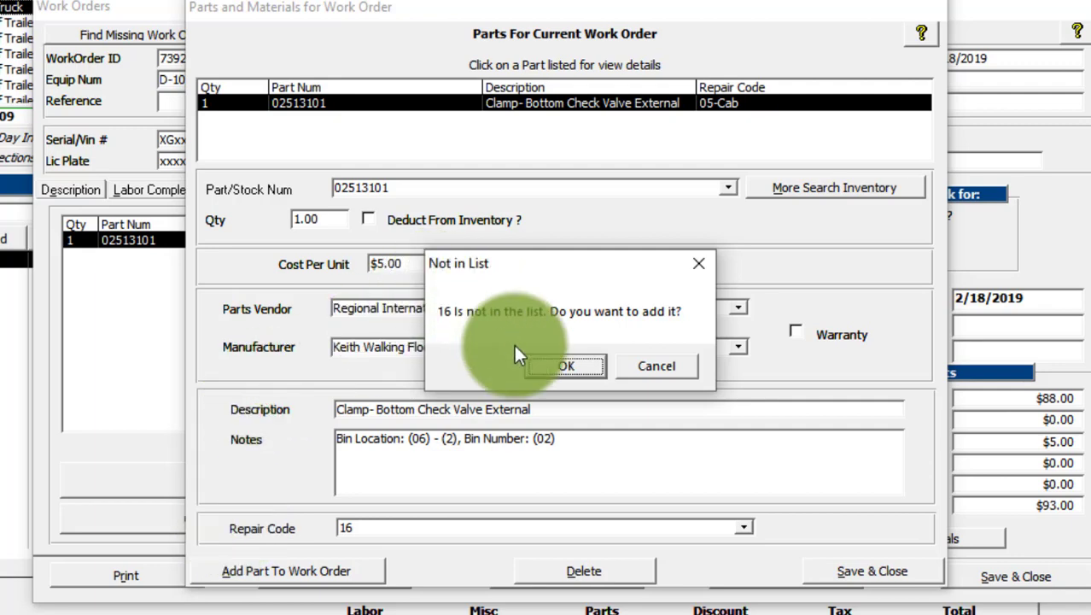
{"action": "left_click", "coordinate": [564, 365]}
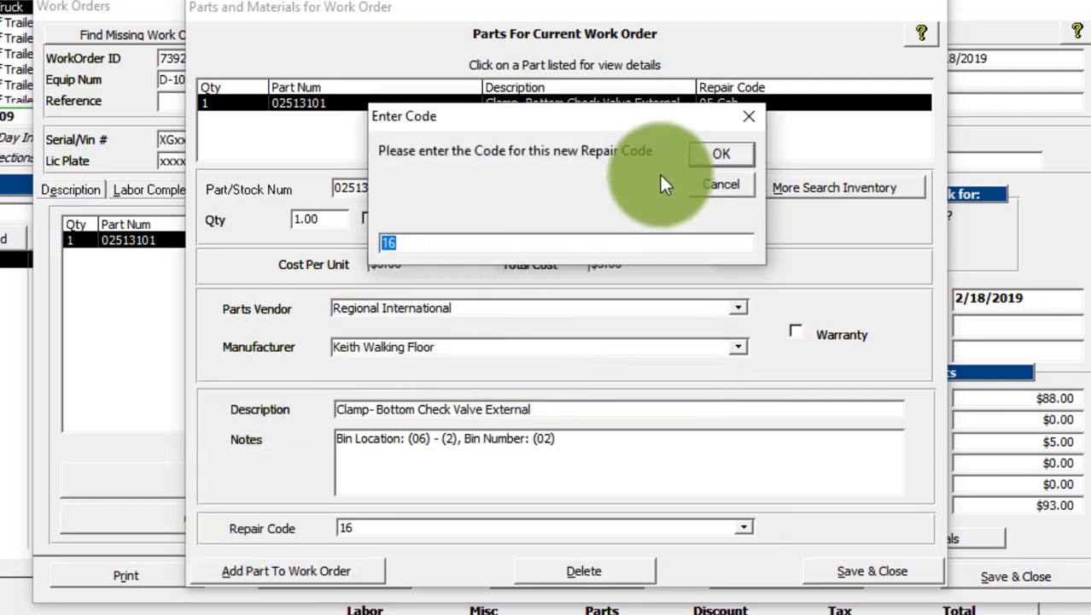
{"action": "left_click", "coordinate": [418, 239]}
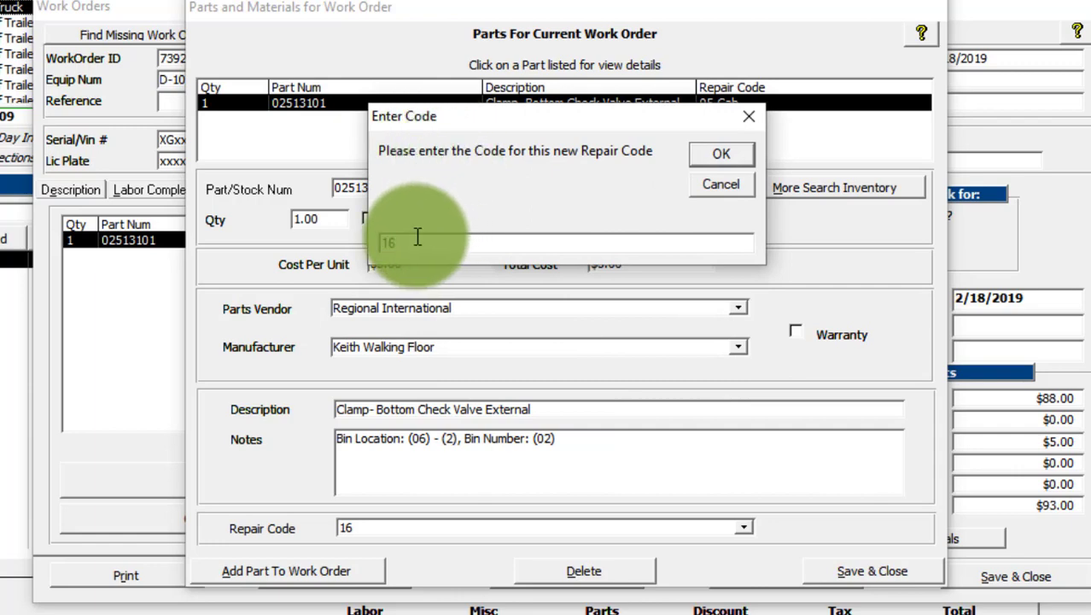
{"action": "left_click", "coordinate": [724, 155]}
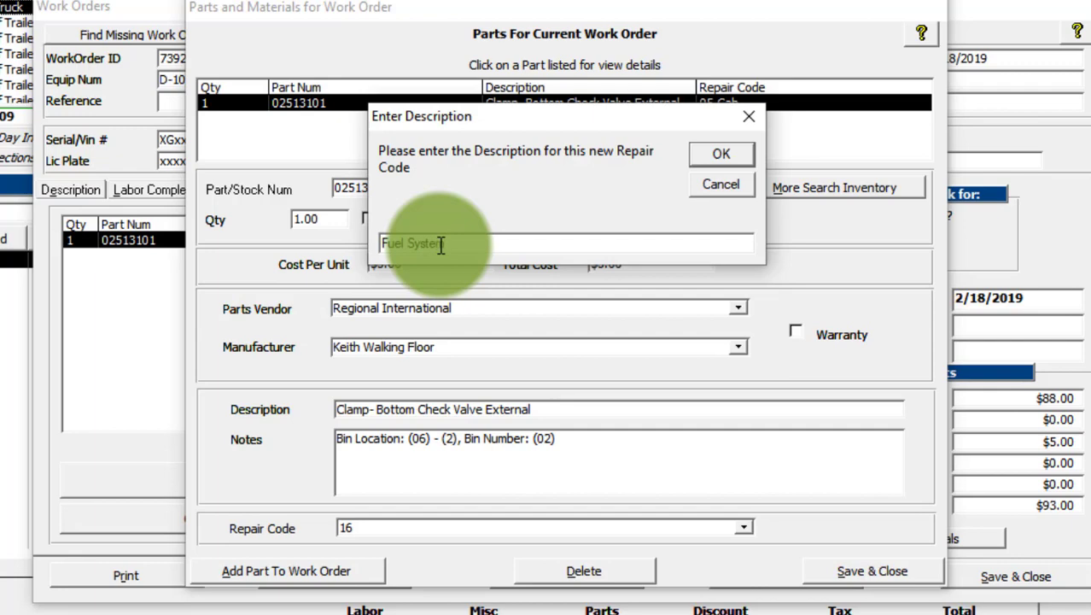
{"action": "left_click", "coordinate": [693, 153]}
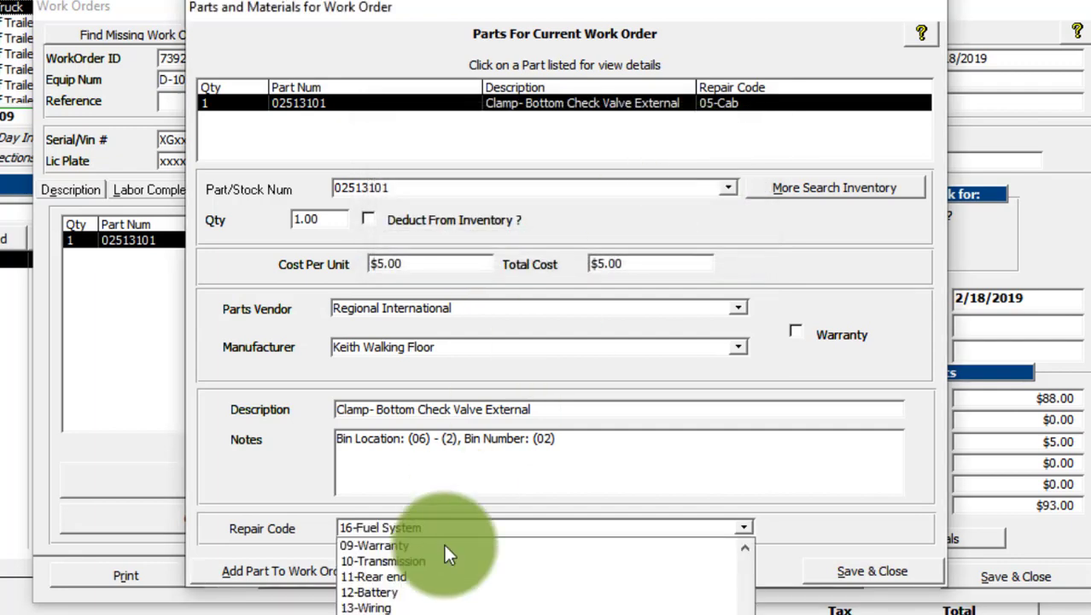
Step: Assign repair code 16-Fuel System to the part, and save both the part entry and the work order
{"action": "left_click", "coordinate": [416, 613]}
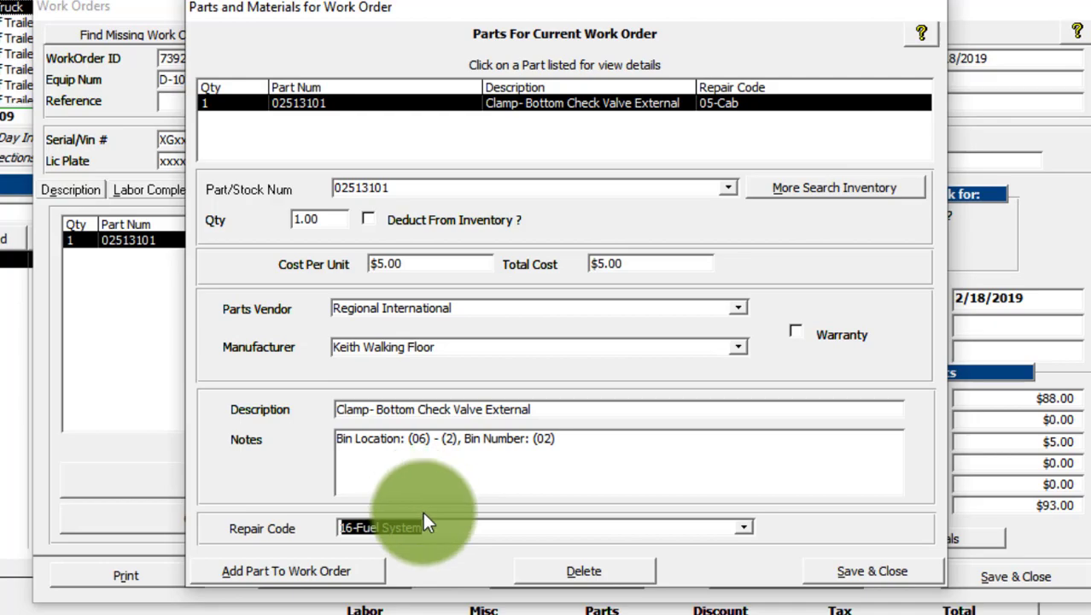
{"action": "left_click", "coordinate": [852, 571]}
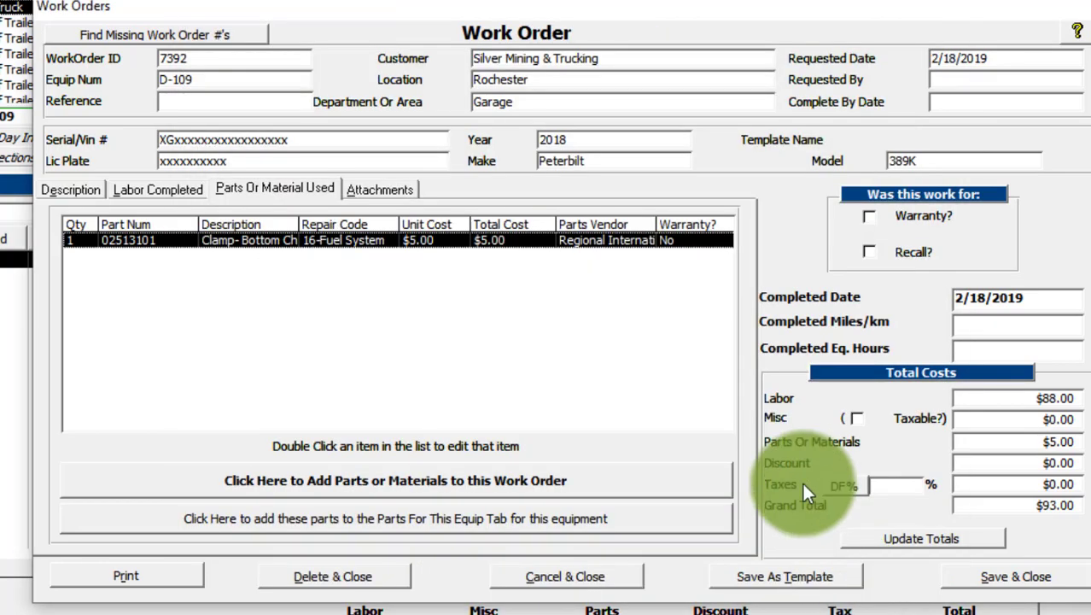
{"action": "left_click", "coordinate": [1015, 578]}
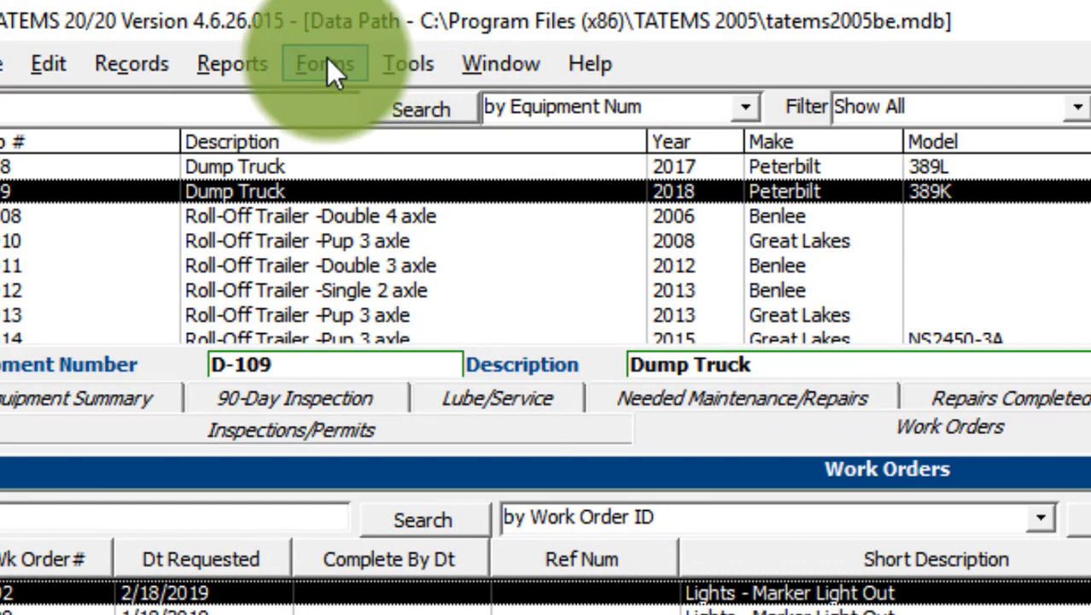
Step: Open the dropdown list maintenance for Repair Codes
{"action": "left_click", "coordinate": [328, 64]}
{"action": "mouse_move", "coordinate": [303, 109]}
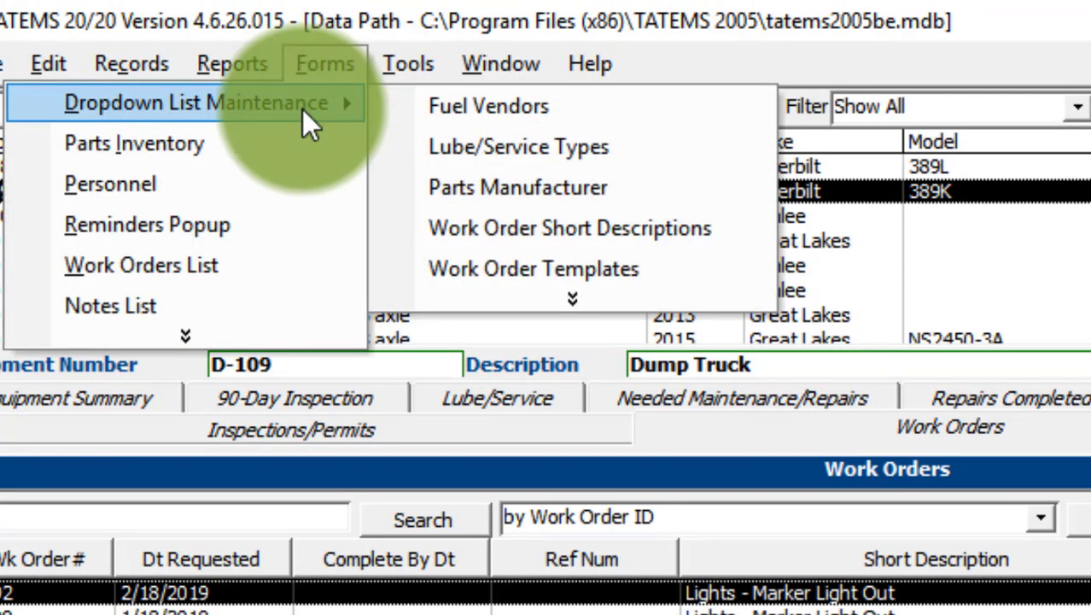
{"action": "mouse_move", "coordinate": [579, 297]}
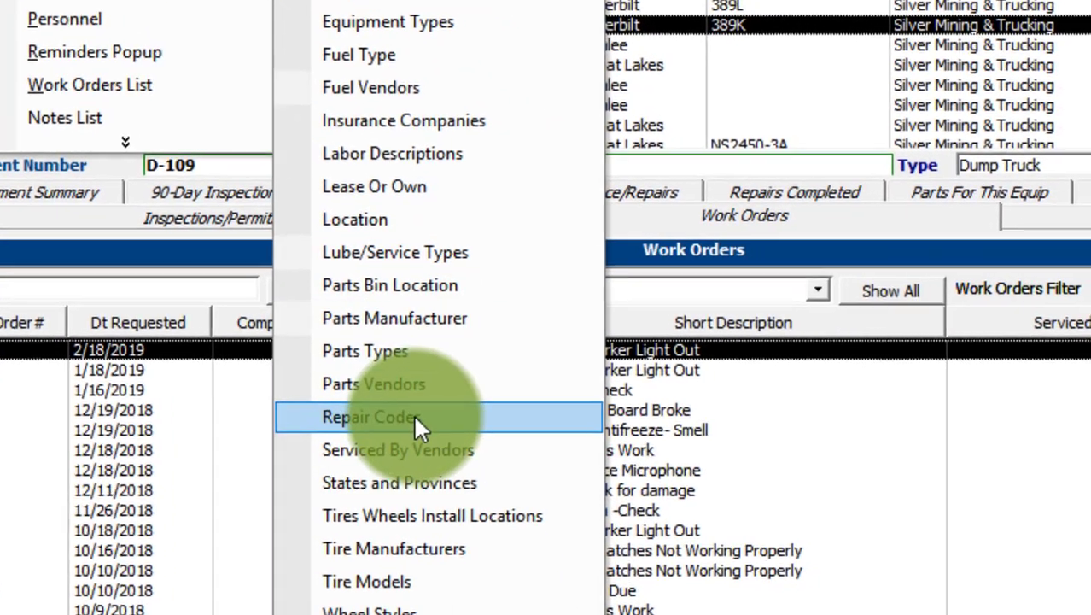
{"action": "left_click", "coordinate": [426, 414]}
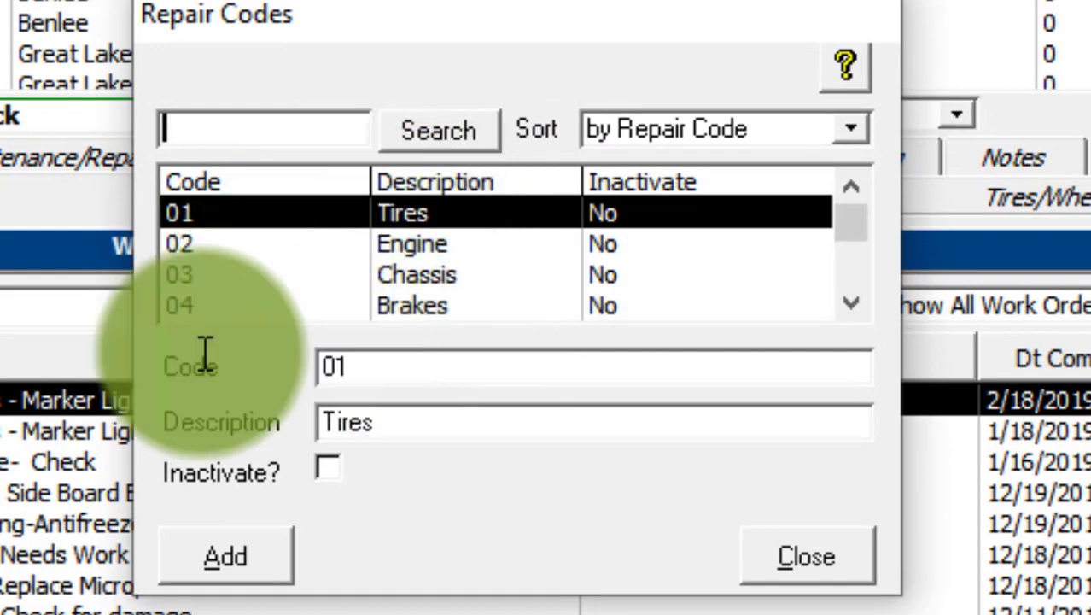
Step: View the code and description details of the first few repair codes, ending on 03 Chassis
{"action": "left_click", "coordinate": [191, 354]}
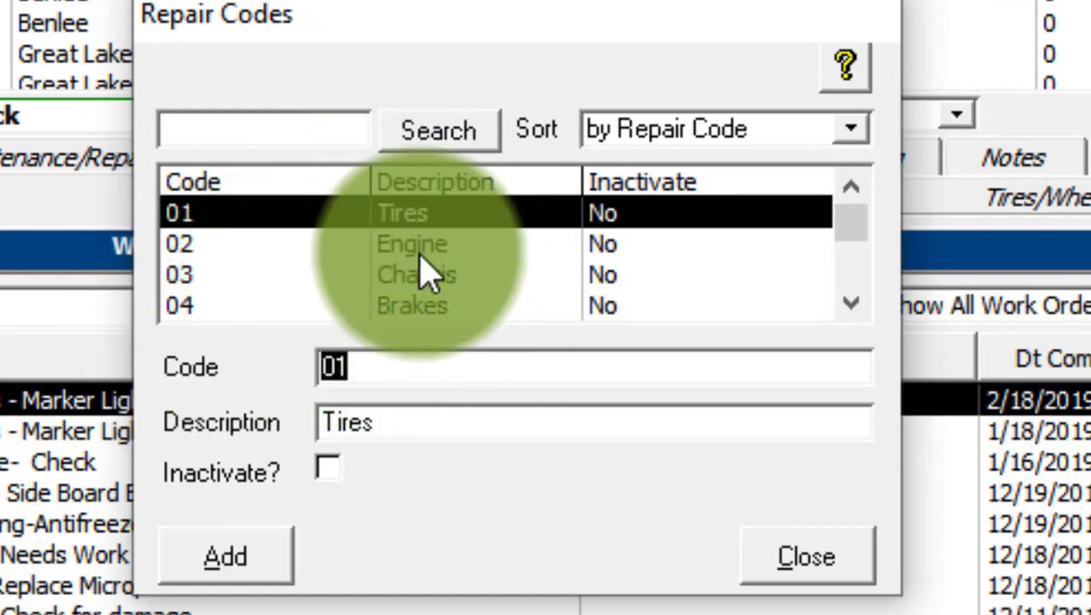
{"action": "left_click", "coordinate": [416, 247]}
{"action": "left_click", "coordinate": [447, 300]}
{"action": "left_click", "coordinate": [431, 274]}
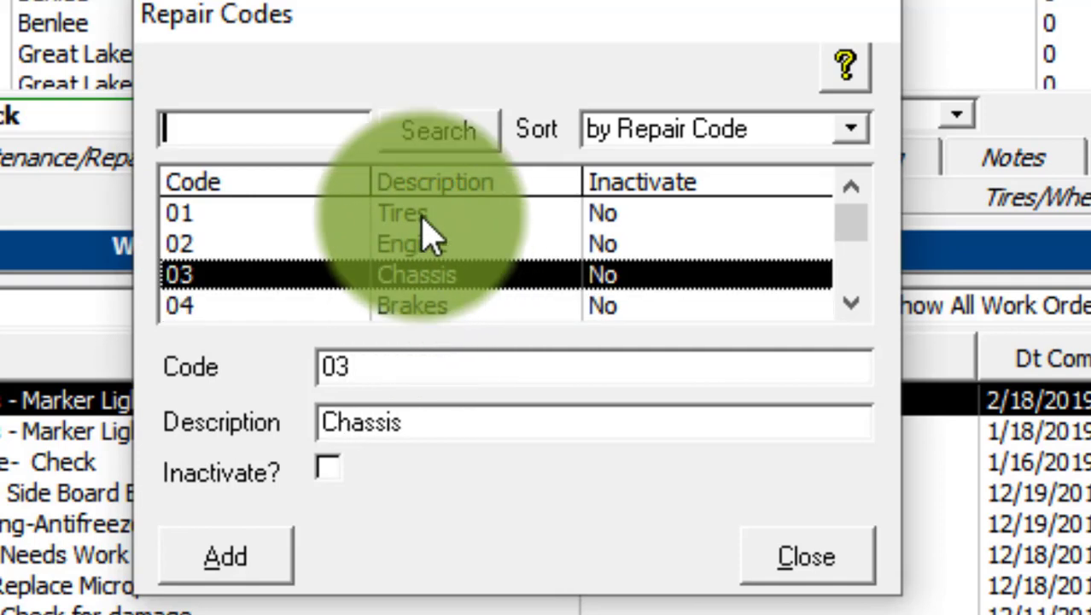
Step: Change the description of repair code 02 to LB Engine and reselect that code to save the edit
{"action": "left_click", "coordinate": [425, 222]}
{"action": "left_click", "coordinate": [435, 246]}
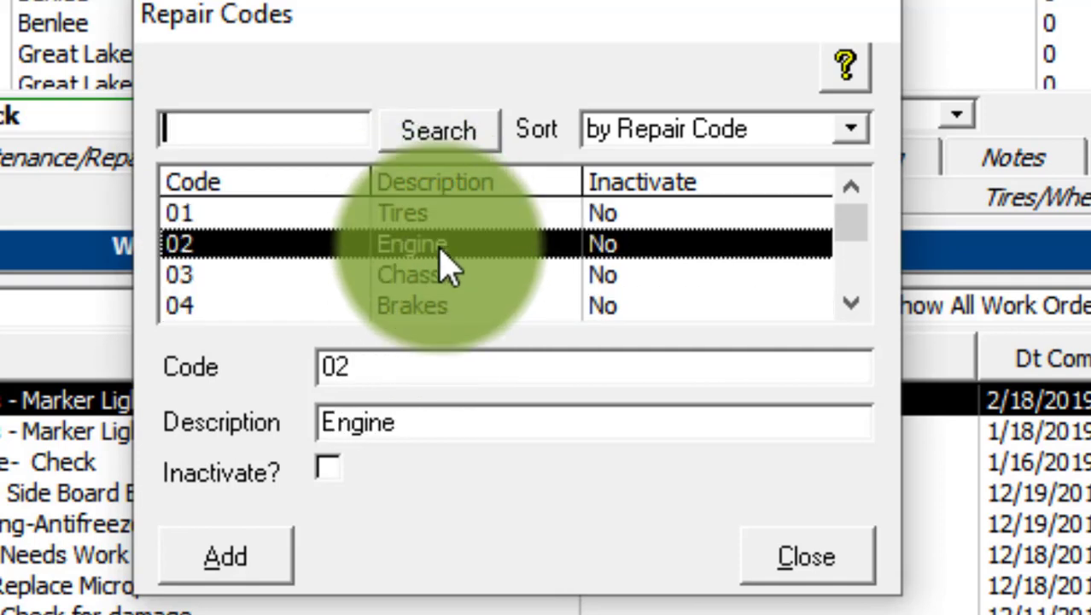
{"action": "left_click", "coordinate": [457, 432]}
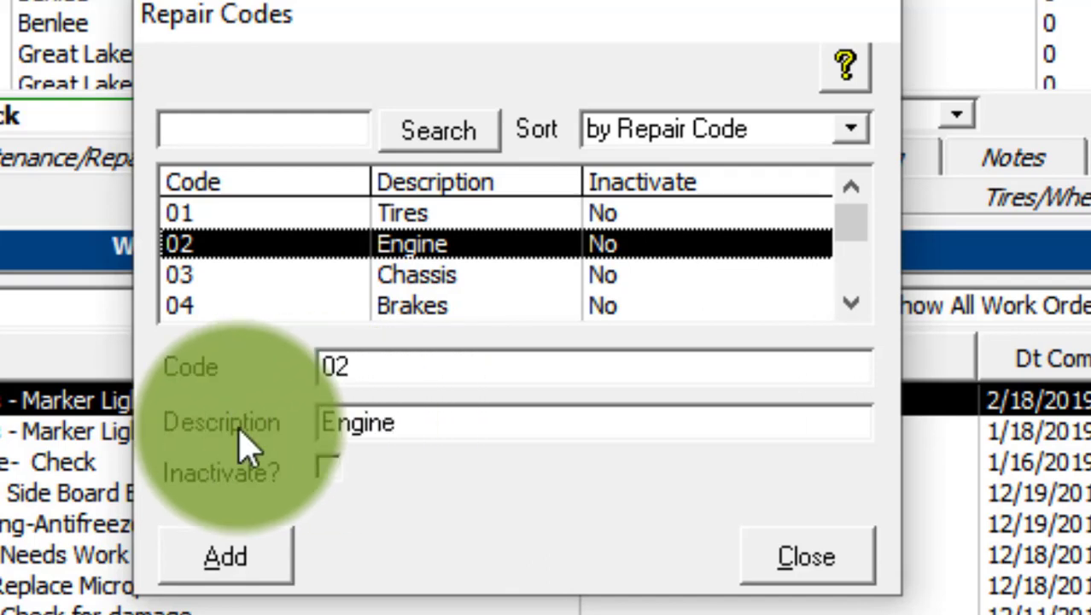
{"action": "type", "text": "L"}
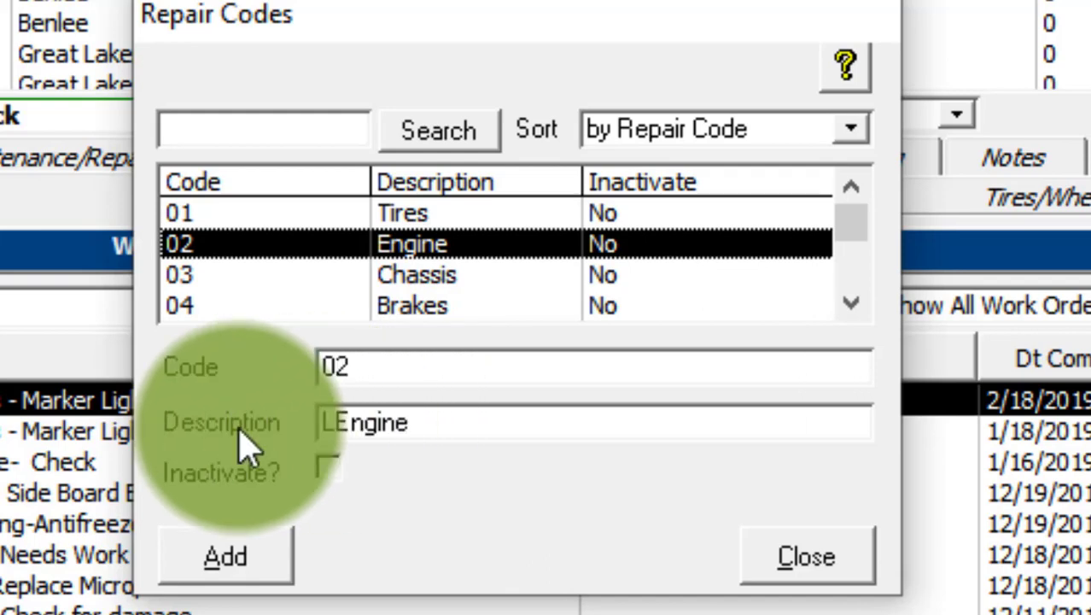
{"action": "type", "text": "B"}
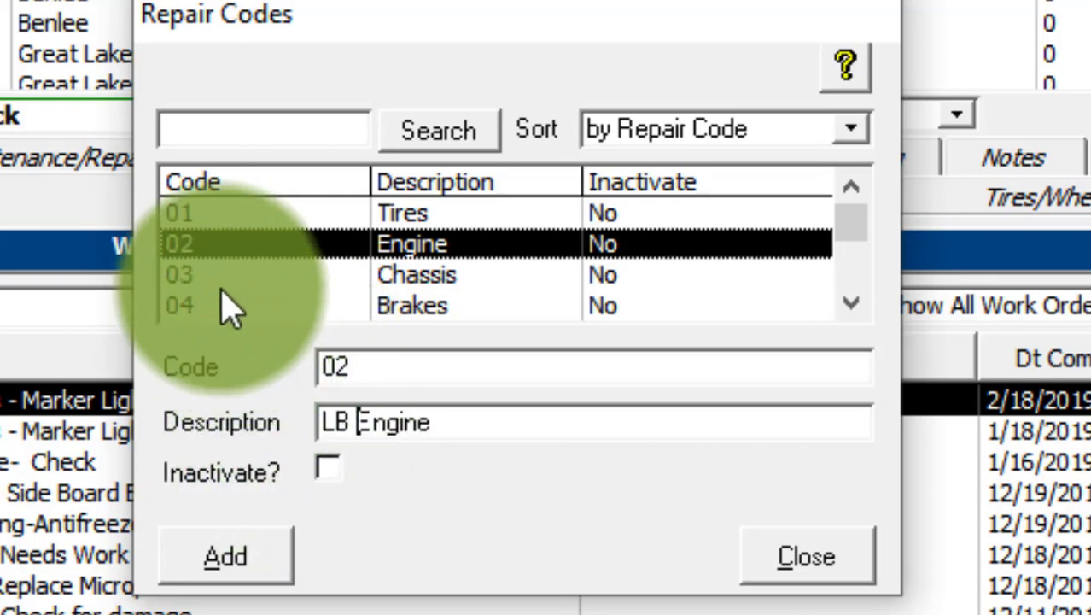
{"action": "left_click", "coordinate": [269, 275]}
{"action": "left_click", "coordinate": [430, 246]}
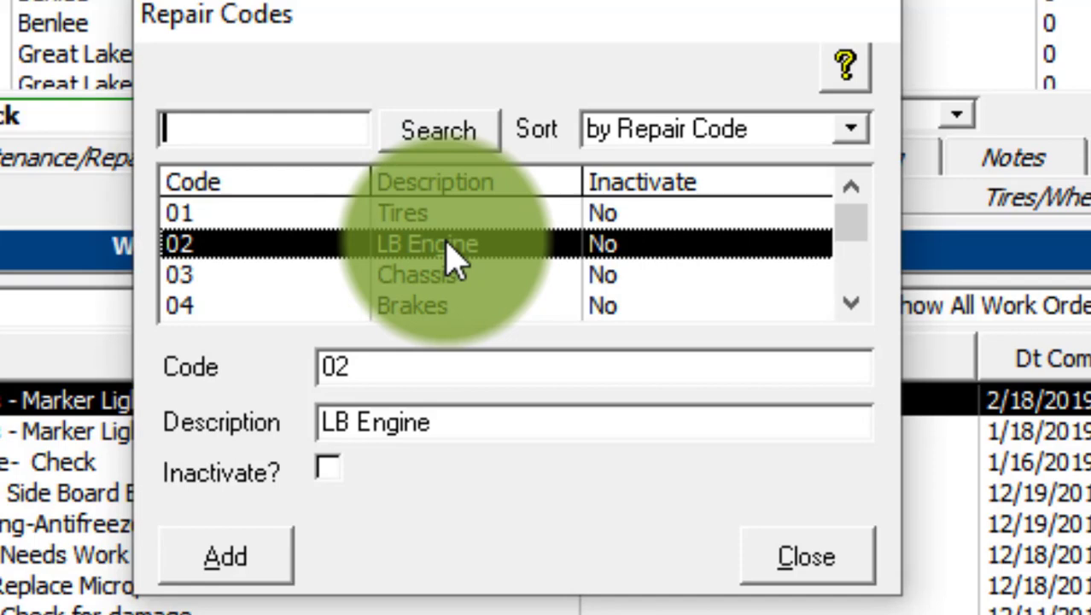
{"action": "left_click_drag", "start_coordinate": [389, 366], "coordinate": [236, 367]}
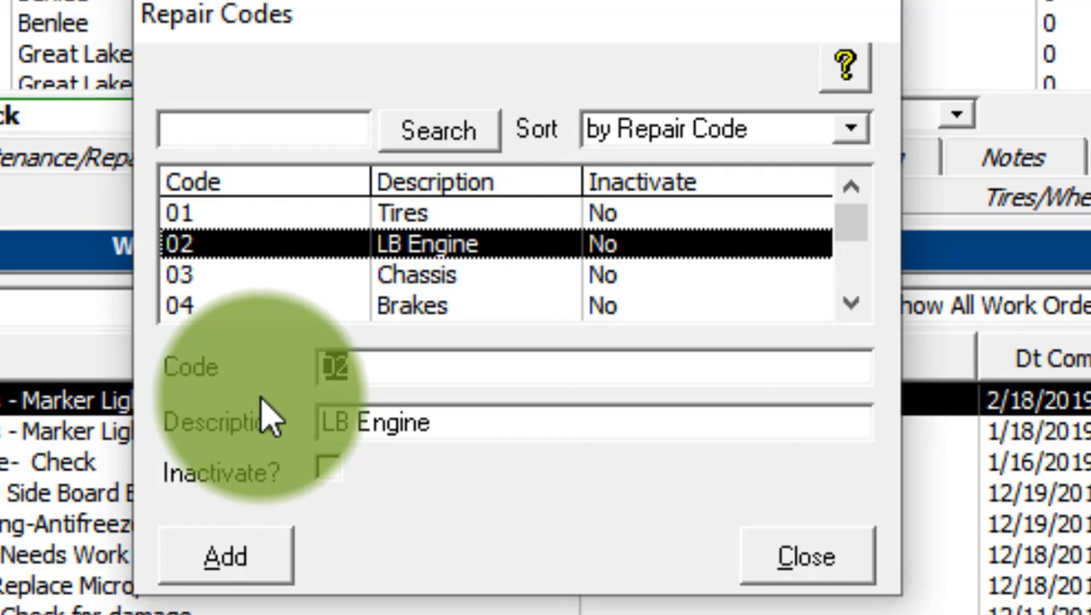
{"action": "left_click_drag", "start_coordinate": [420, 377], "coordinate": [283, 366]}
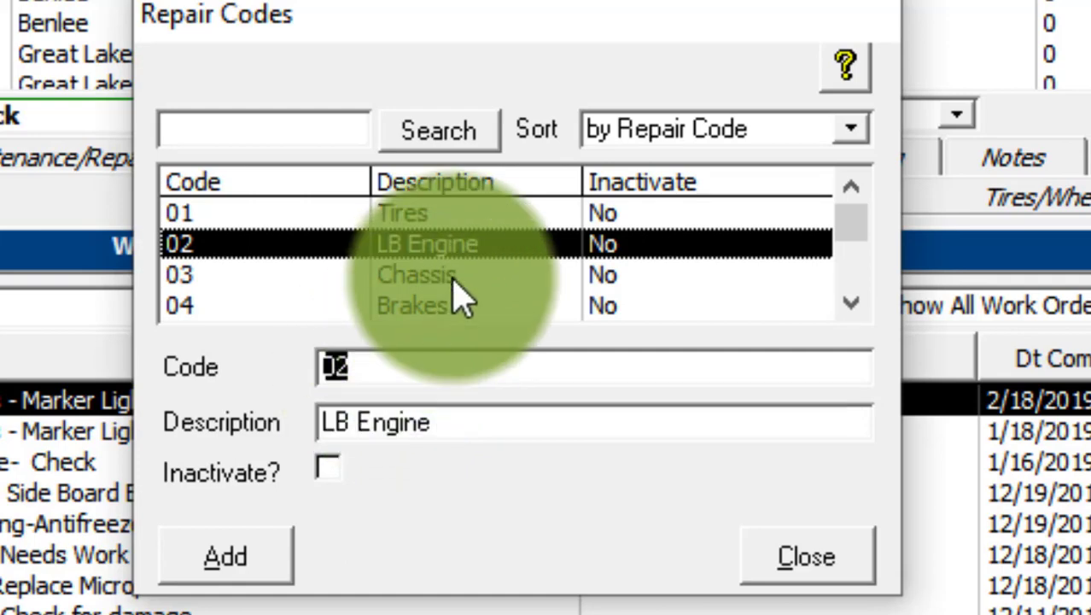
{"action": "left_click", "coordinate": [447, 238]}
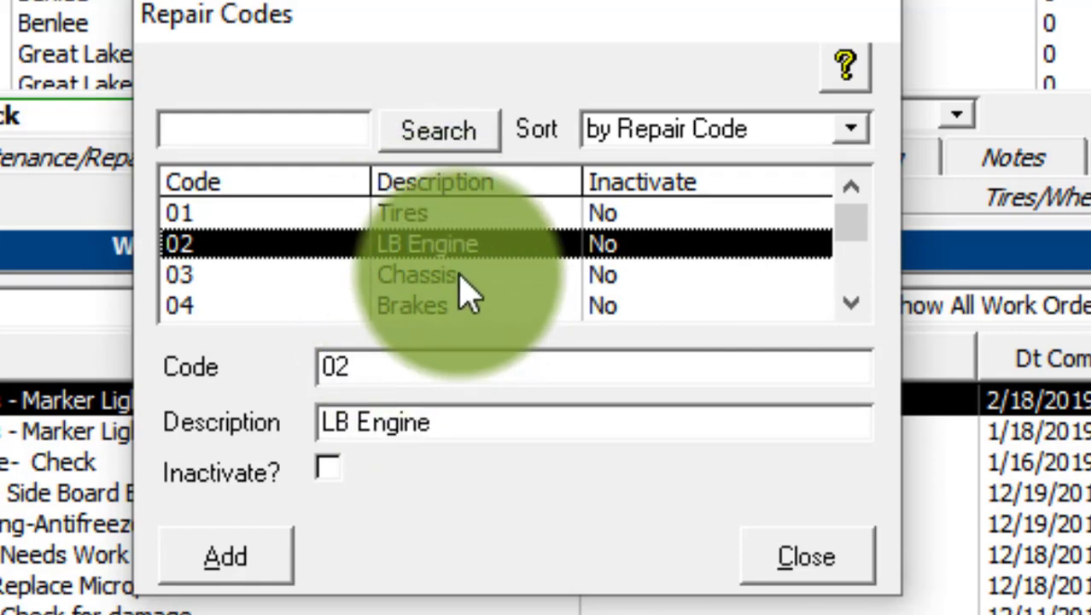
Step: Add repair code 17 with the description Suspenssion, and close the repair code list
{"action": "scroll", "coordinate": [466, 288], "scroll_direction": "down", "scroll_amount": 3}
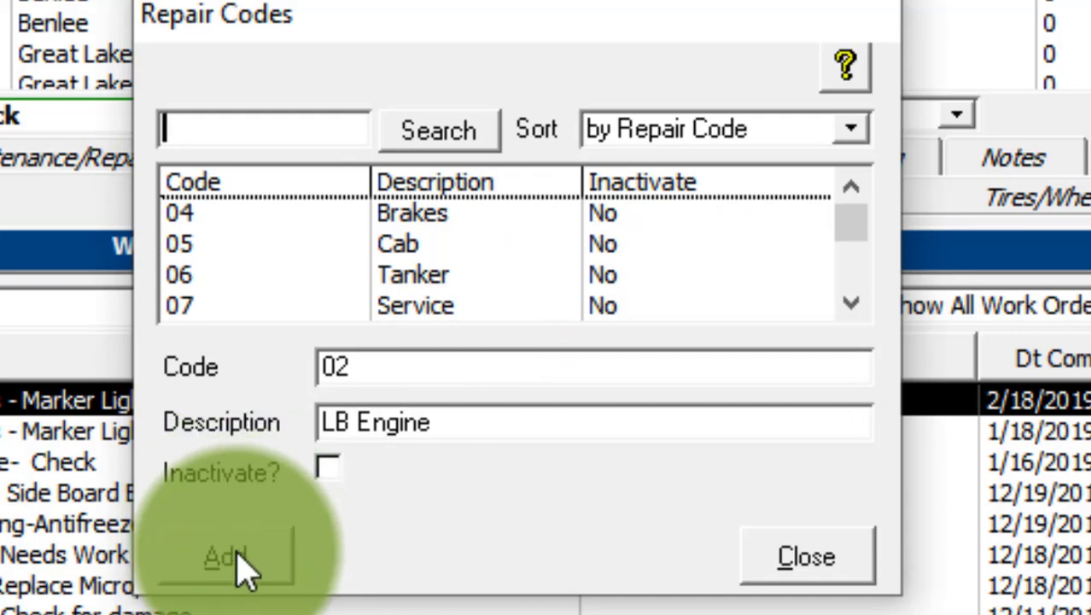
{"action": "left_click", "coordinate": [242, 563]}
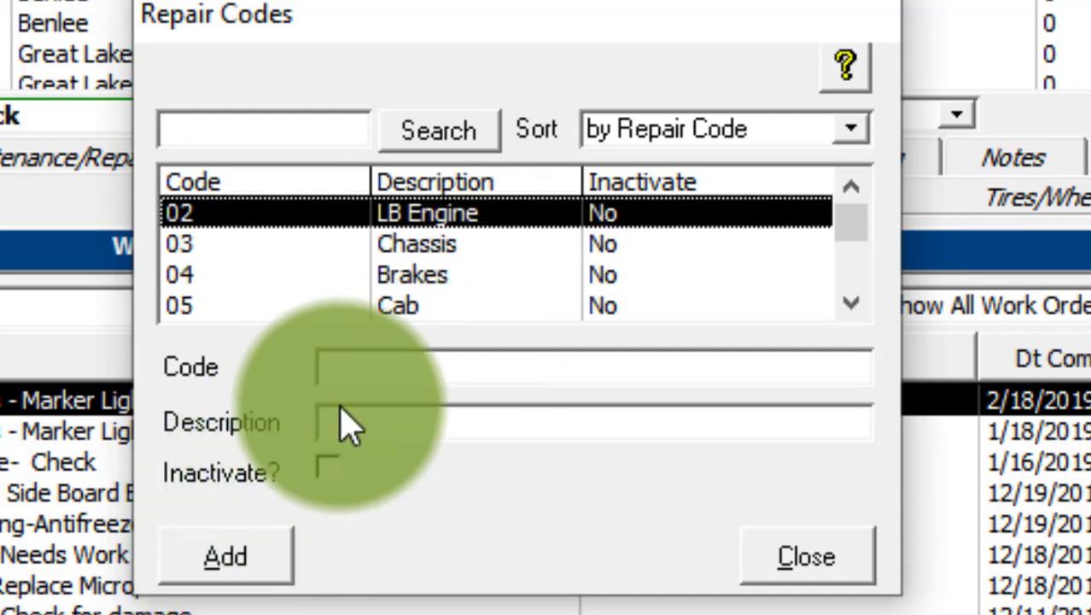
{"action": "left_click", "coordinate": [400, 366]}
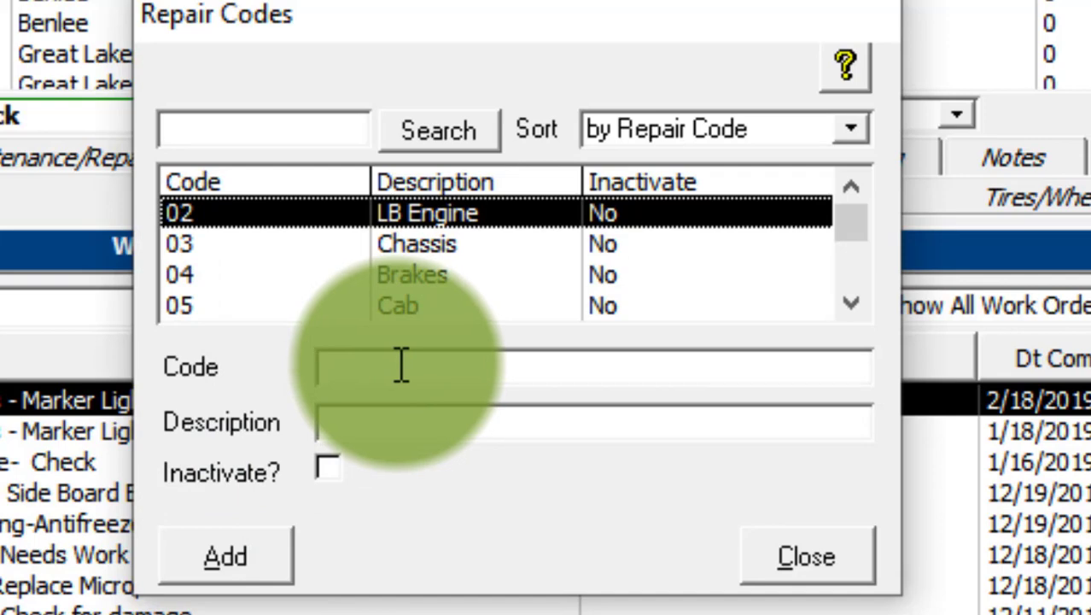
{"action": "type", "text": "17"}
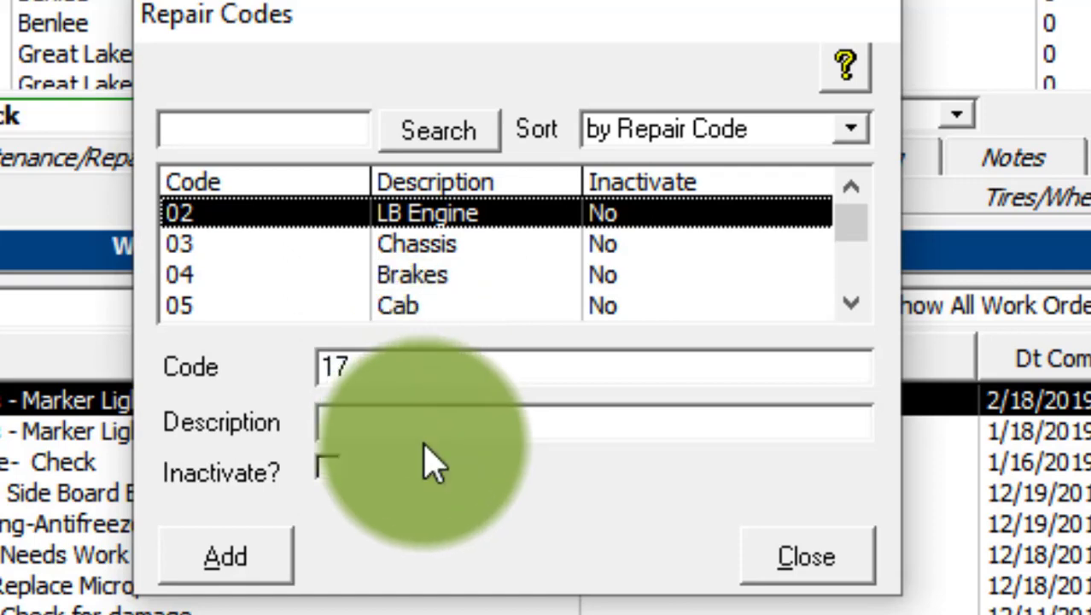
{"action": "left_click", "coordinate": [469, 416]}
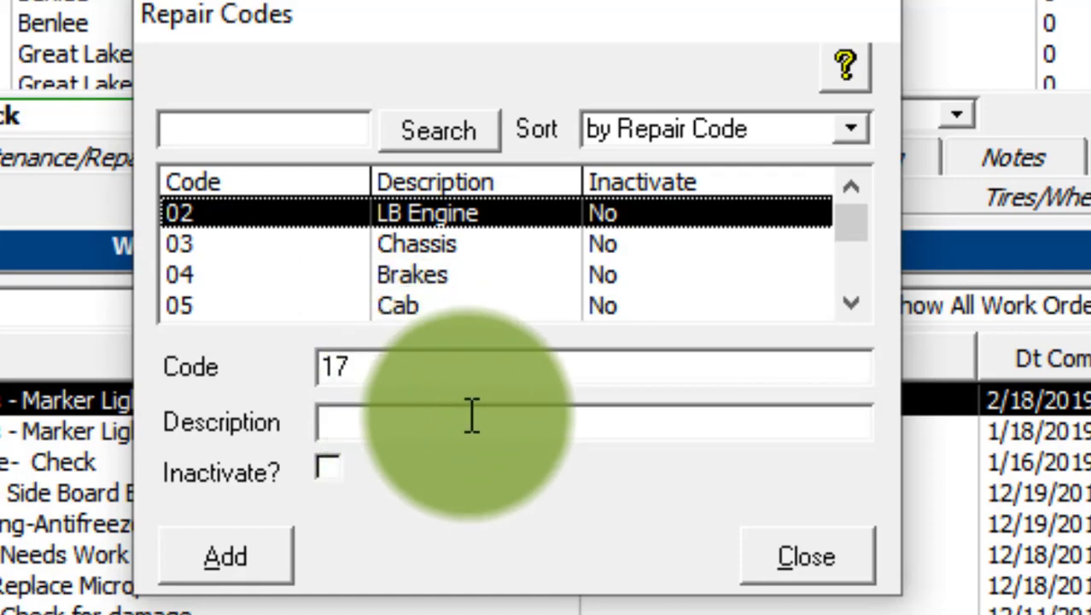
{"action": "type", "text": "Suspe"}
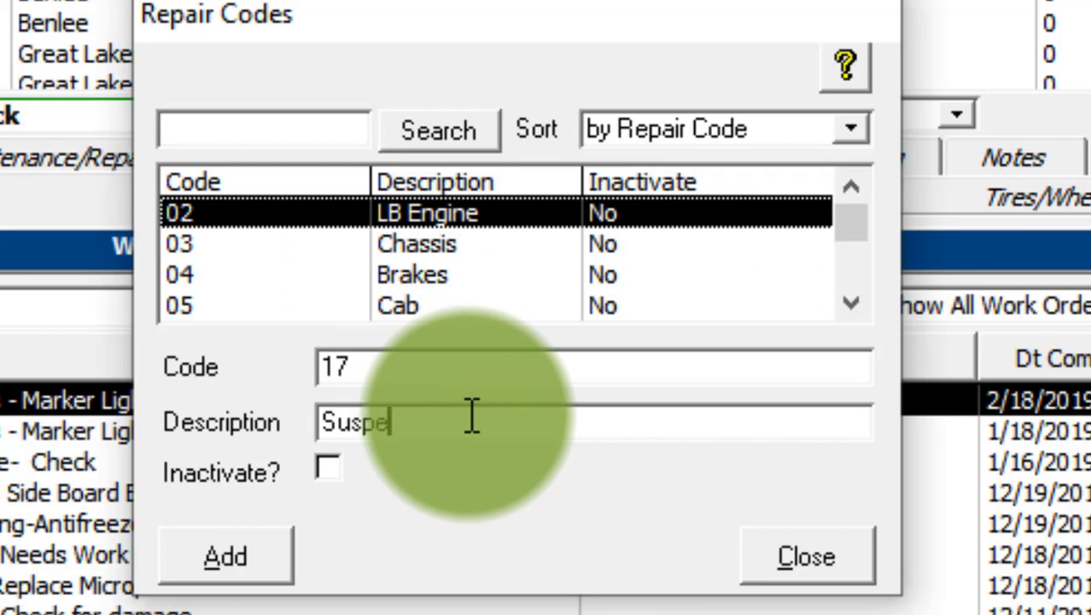
{"action": "type", "text": "nssion"}
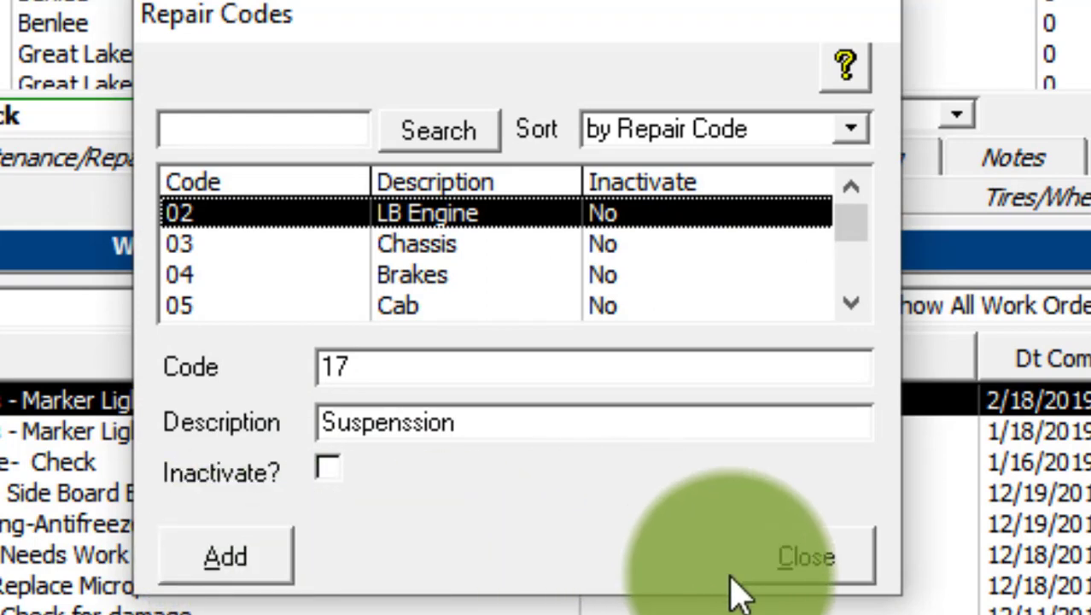
{"action": "left_click", "coordinate": [228, 564]}
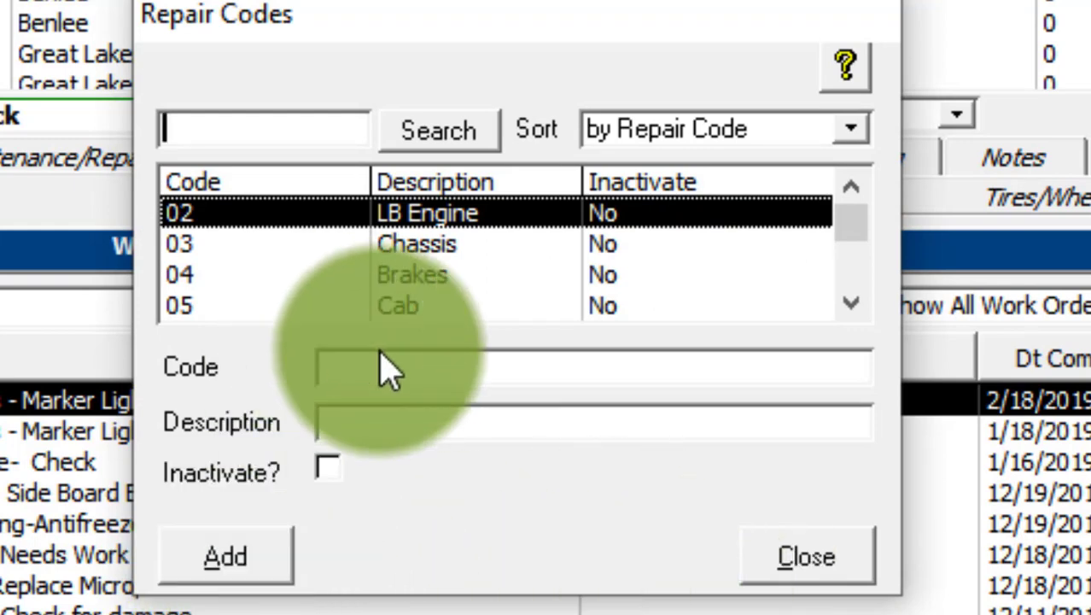
{"action": "left_click", "coordinate": [811, 570]}
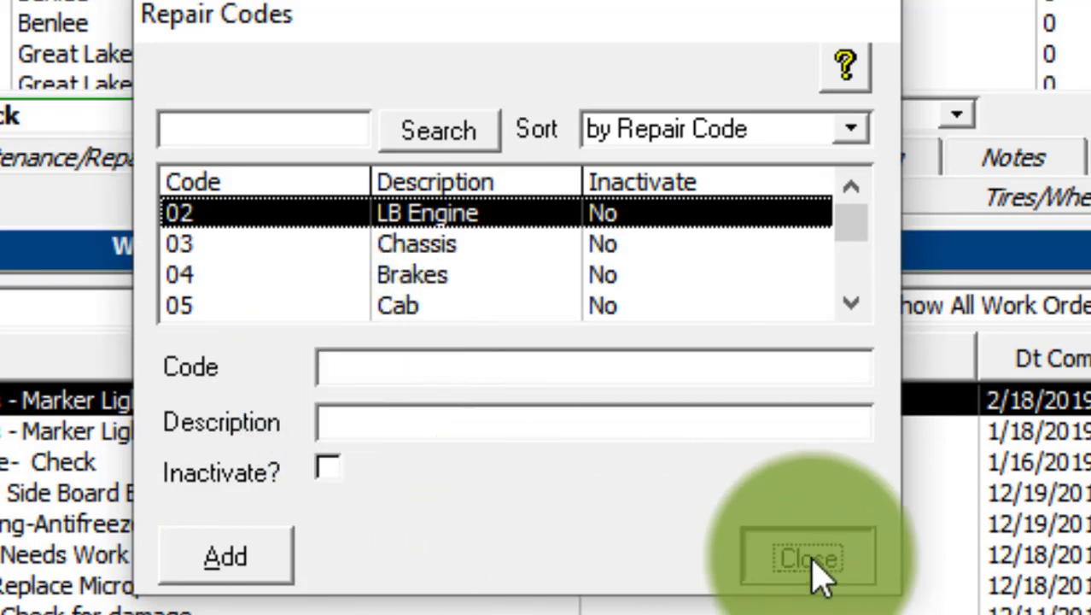